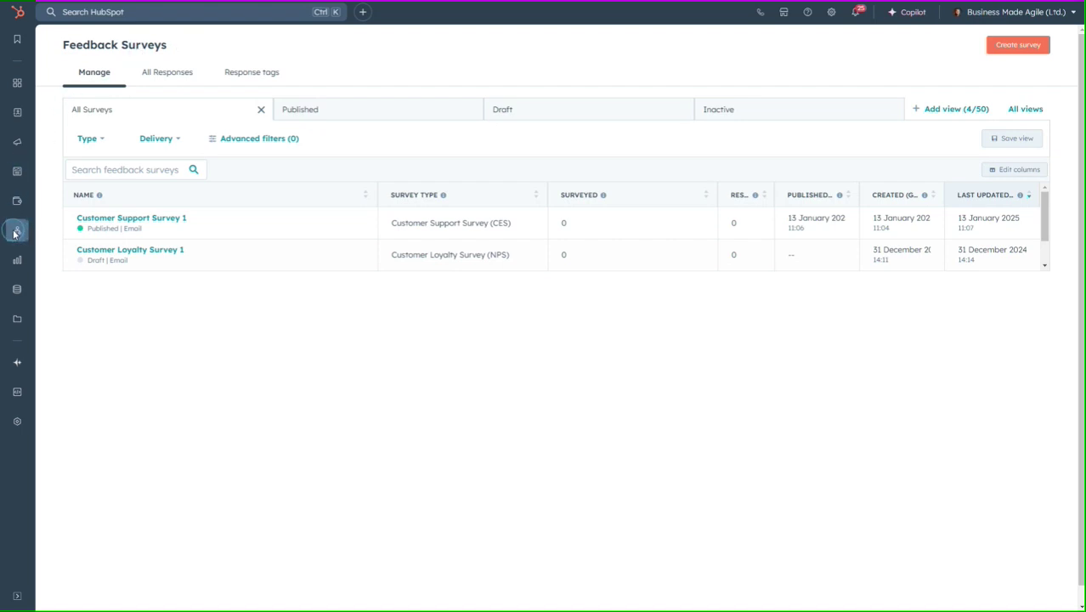
Open the Surveys page from the automations area and show the list of all feedback surveys.
mouse_move(17, 235)
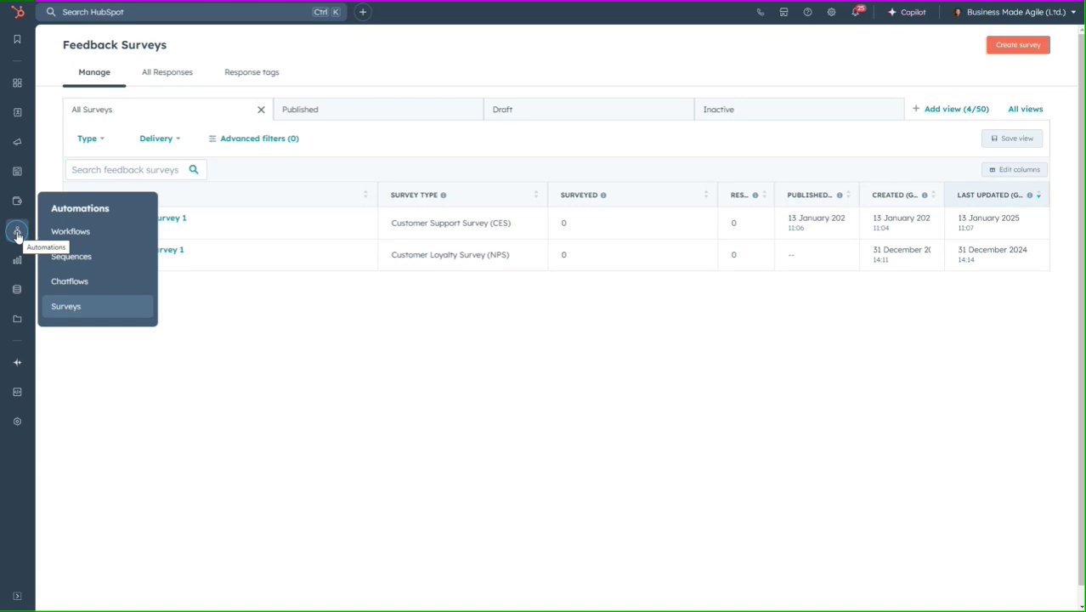
left_click(78, 308)
left_click(242, 325)
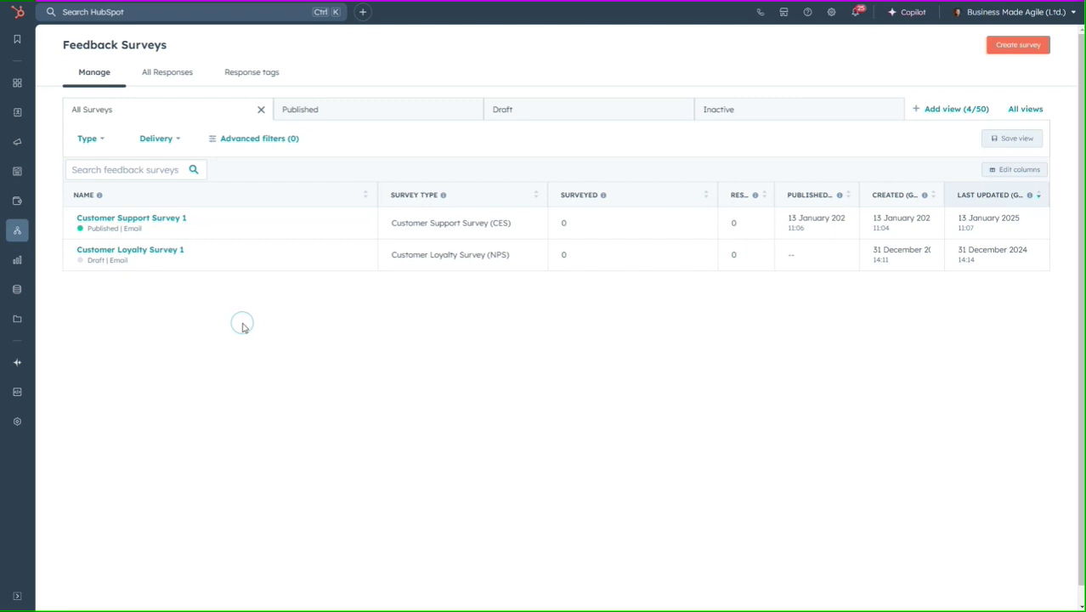
left_click(101, 109)
left_click(124, 337)
Filter the feedback surveys by type to Customer support (CES), Customer satisfaction (CSAT) and Customer loyalty (NPS).
left_click(100, 140)
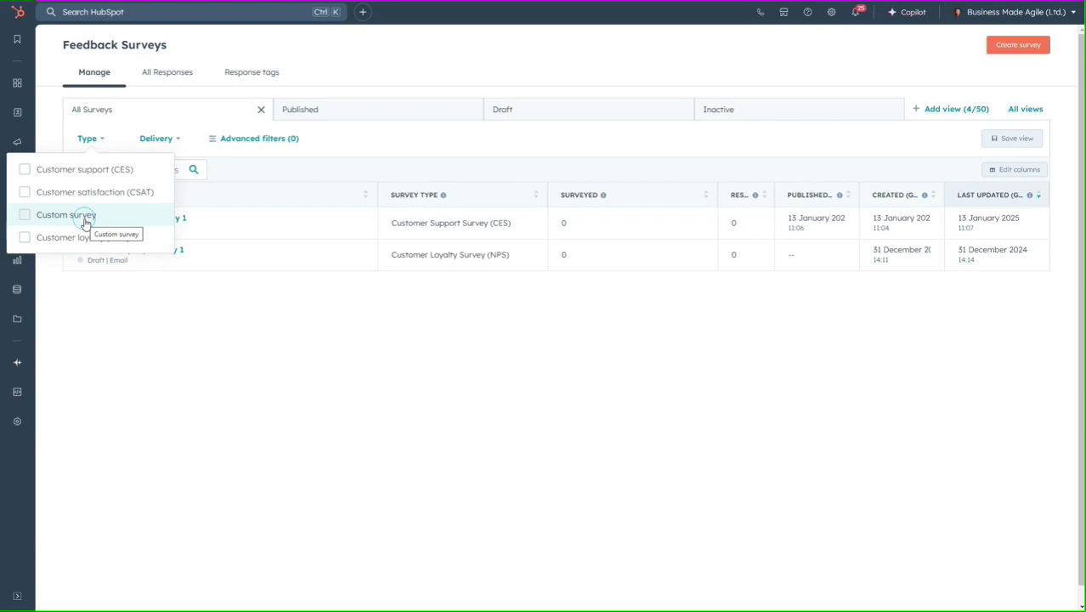
left_click(25, 170)
left_click(32, 193)
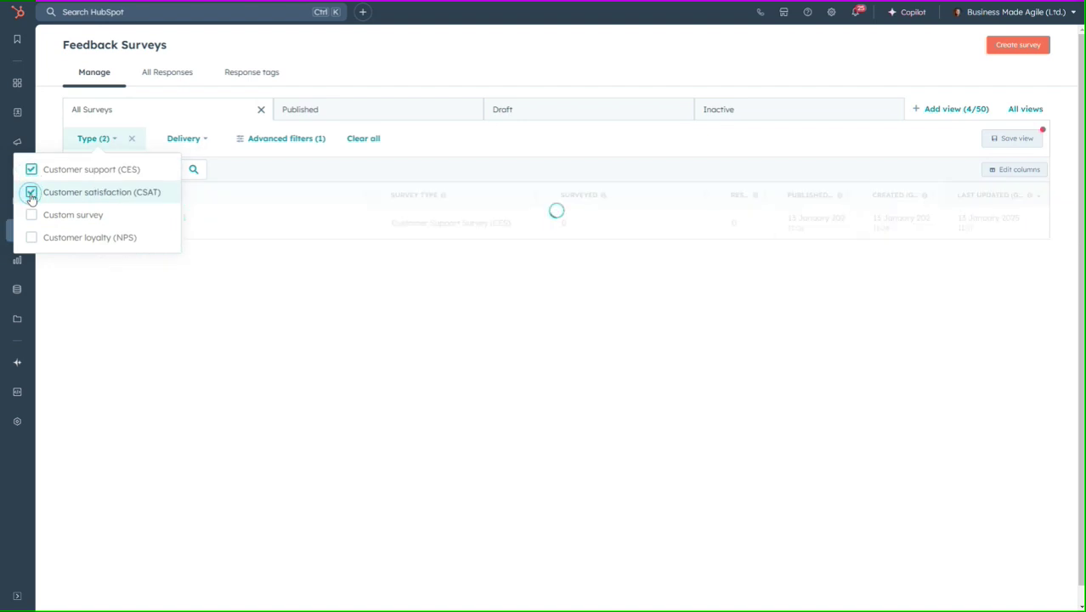
left_click(32, 239)
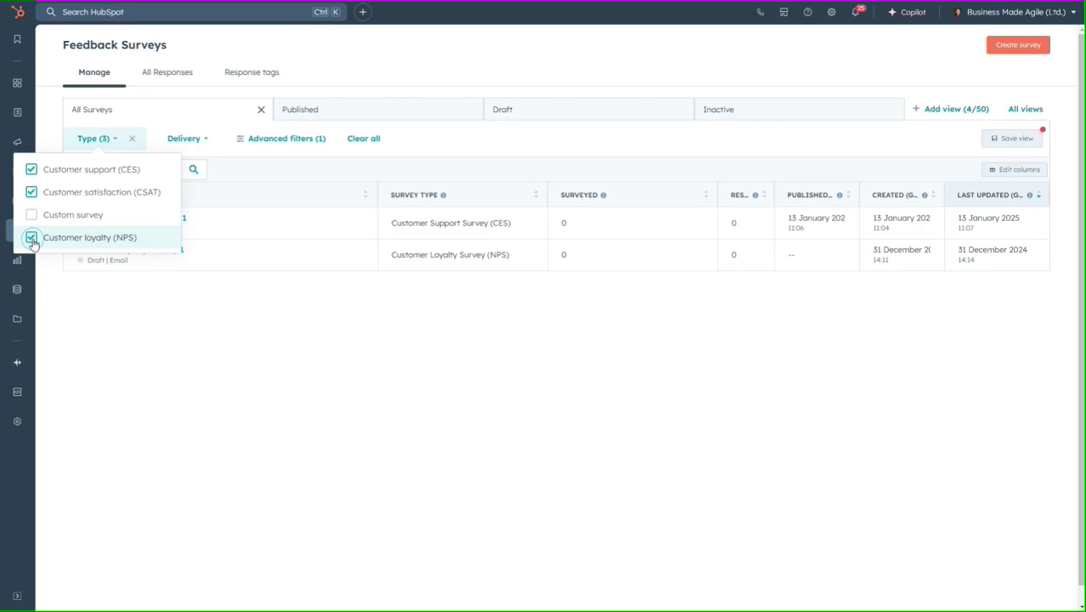
left_click(147, 329)
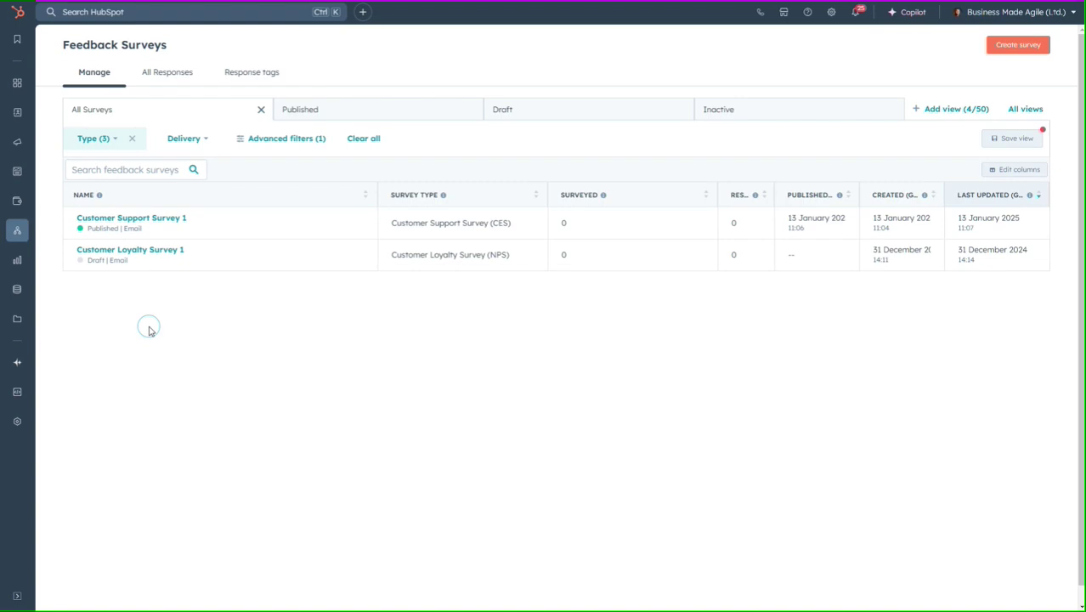
Create a new survey from the Customer satisfaction (CSAT) template with Email as the delivery method.
left_click(1020, 44)
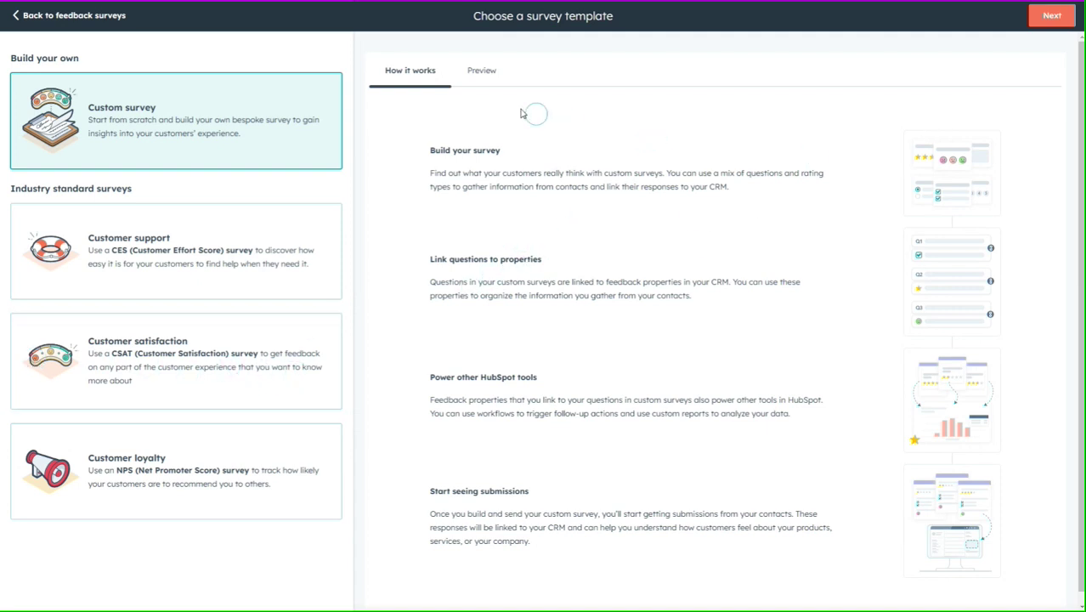
left_click(480, 73)
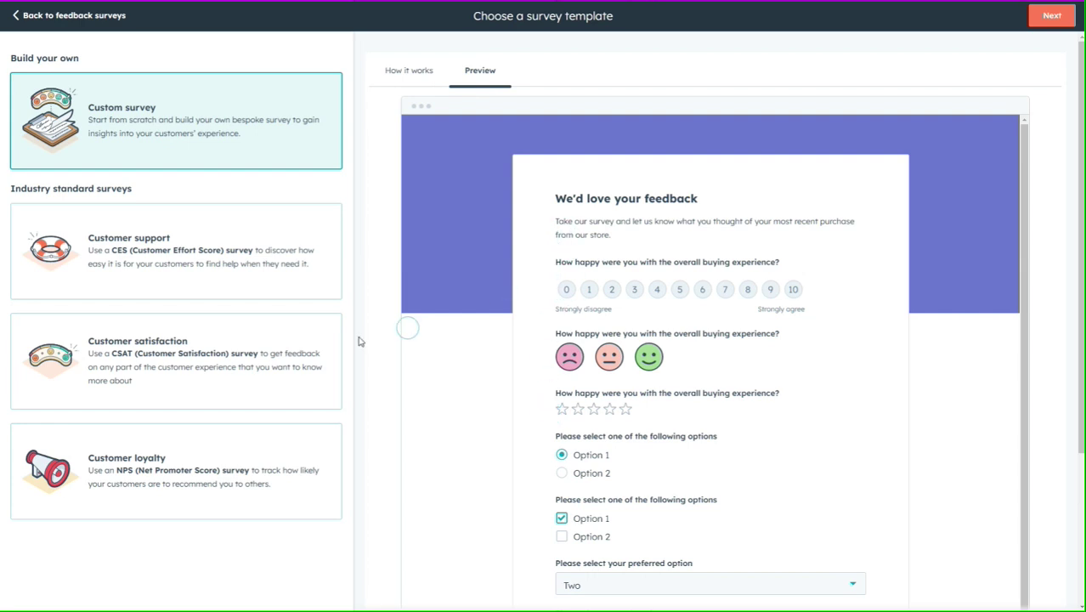
left_click(244, 360)
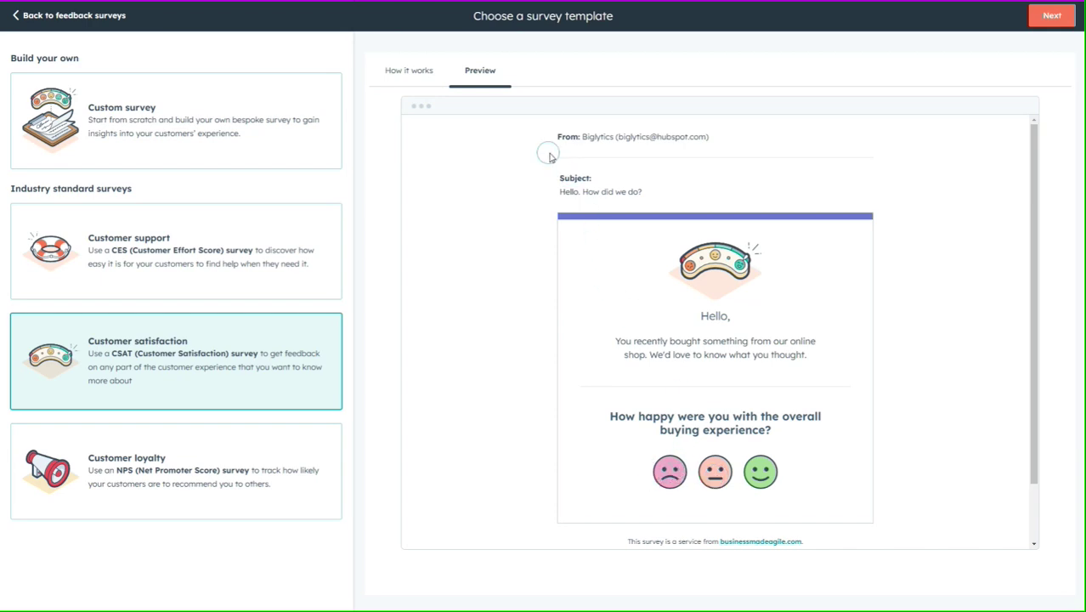
left_click(1032, 19)
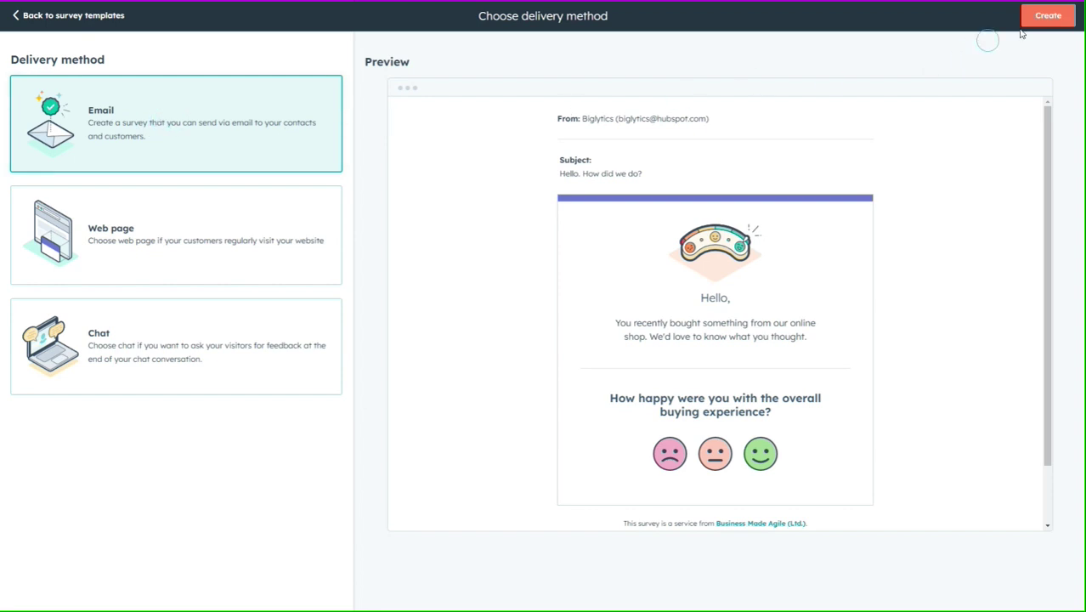
left_click(1047, 16)
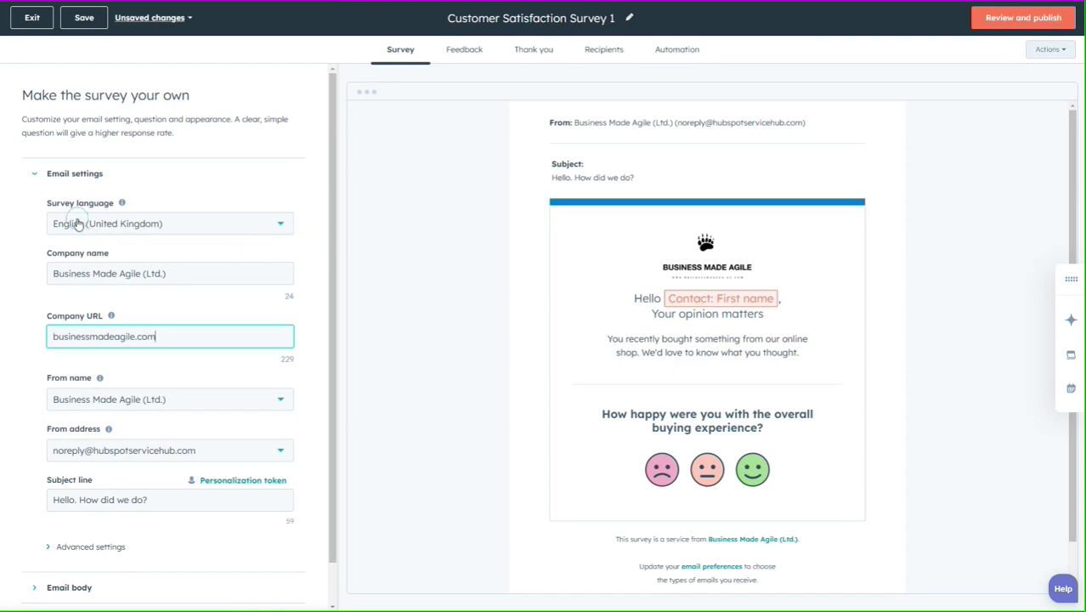
left_click(281, 225)
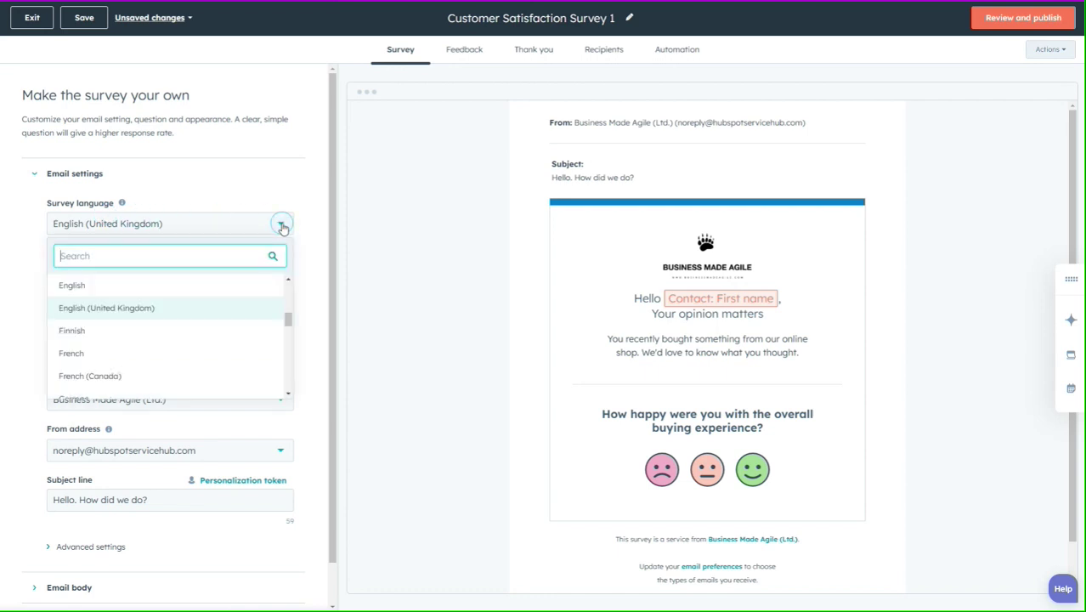
left_click(307, 206)
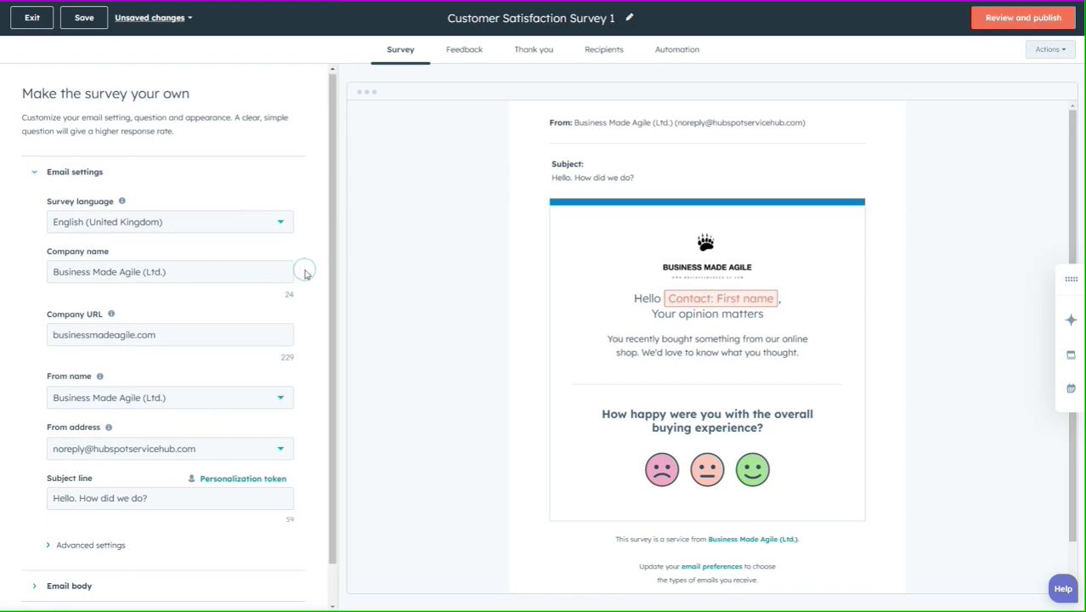
scroll(305, 273, "down", 1)
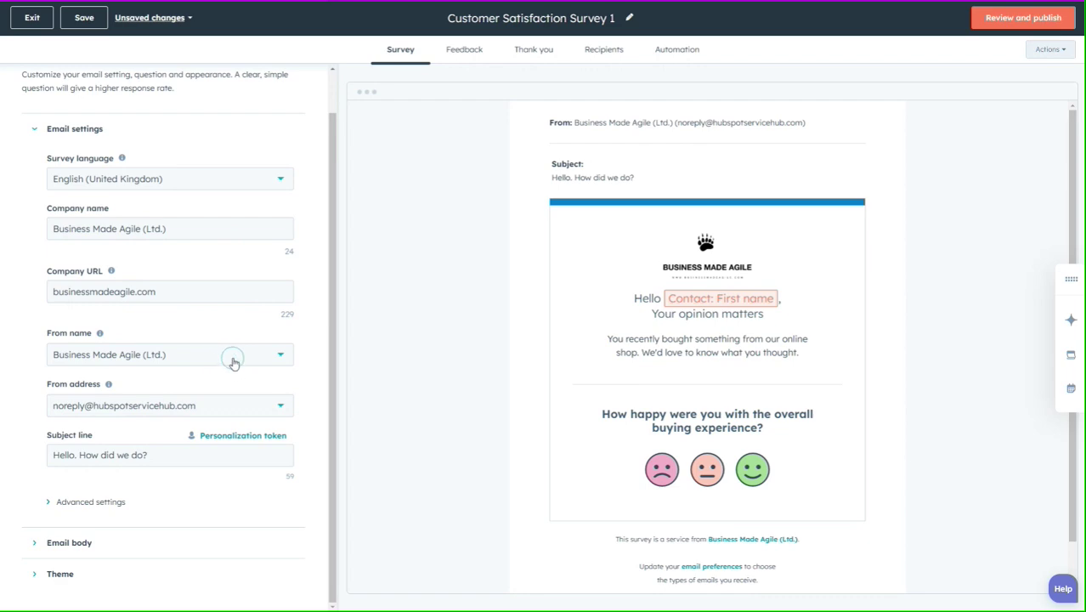
left_click(279, 359)
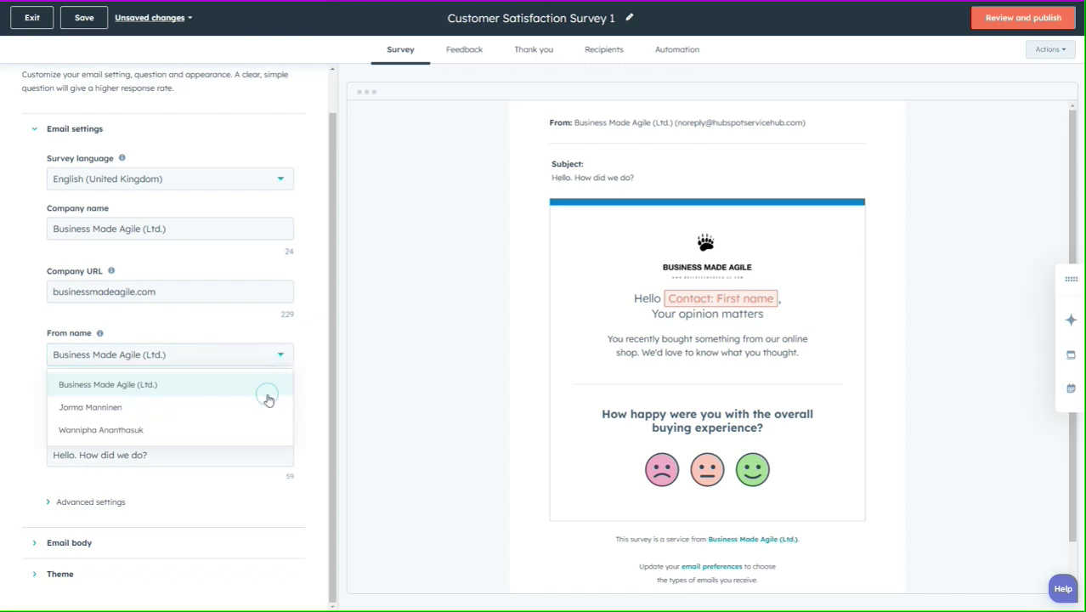
left_click(308, 342)
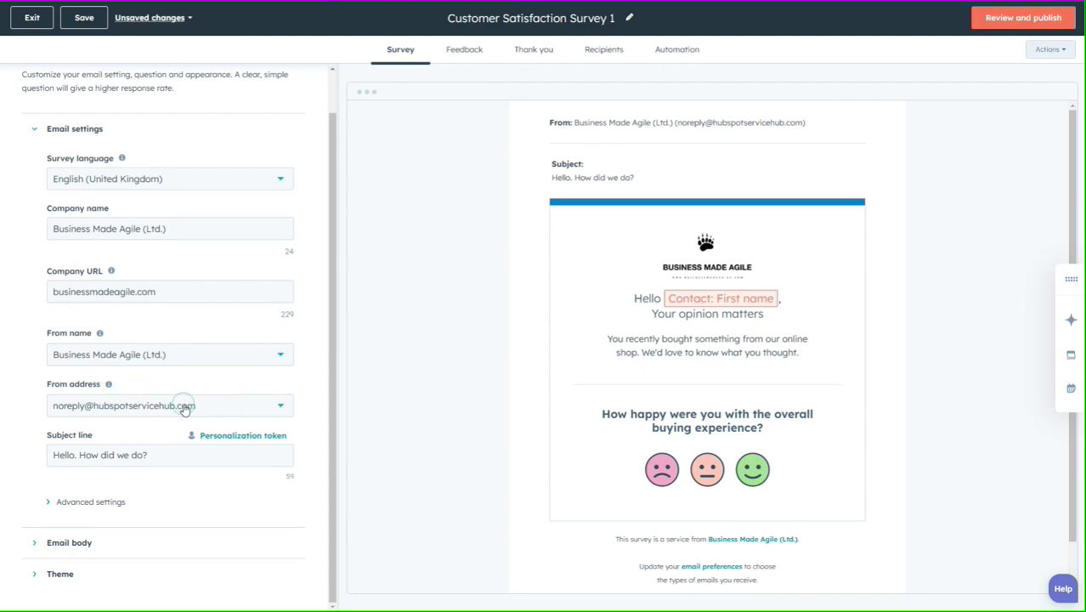
Set the survey email's from address to the company's hello mailbox and its from name to the first listed person.
left_click(284, 409)
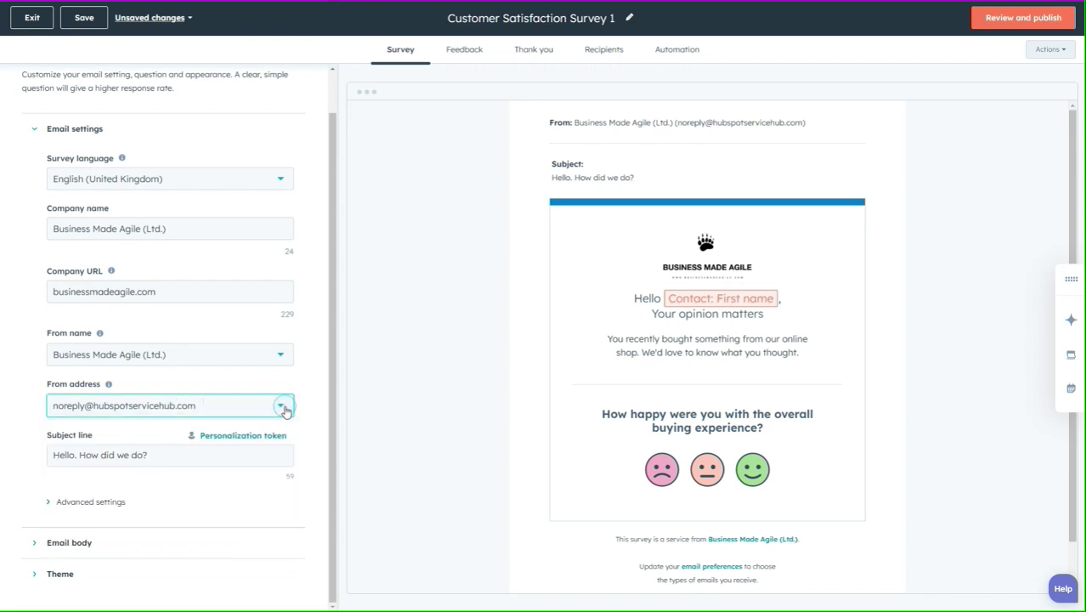
scroll(160, 458, "up", 1)
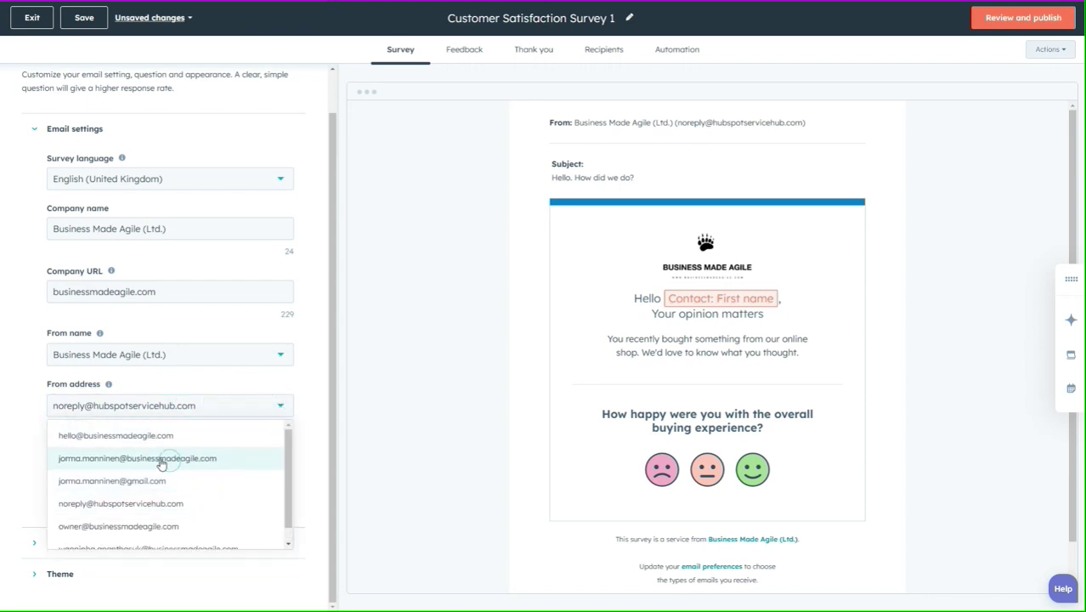
left_click(140, 436)
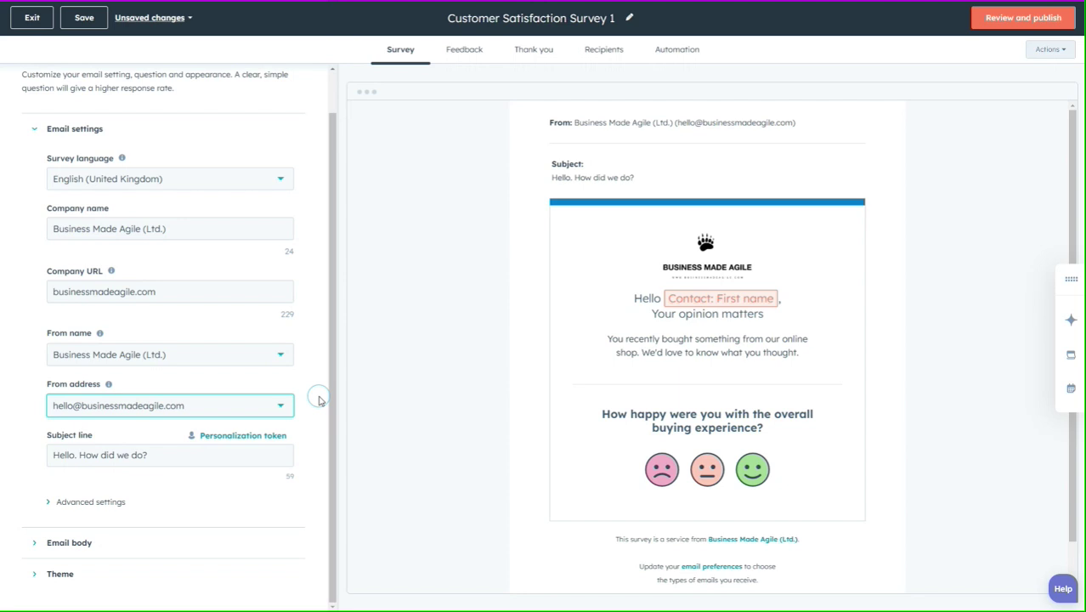
left_click(281, 355)
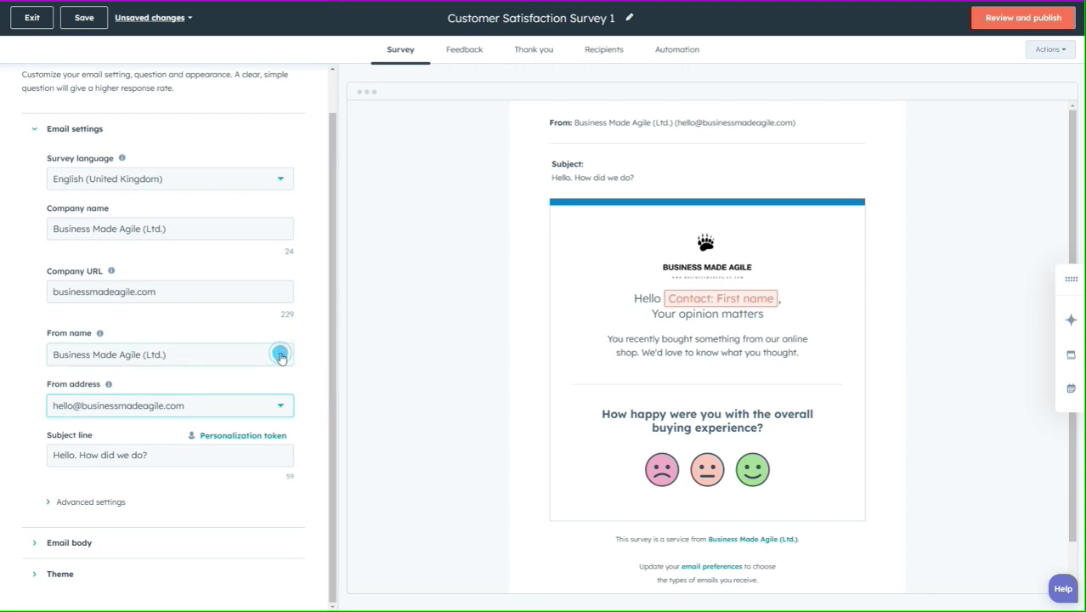
left_click(250, 407)
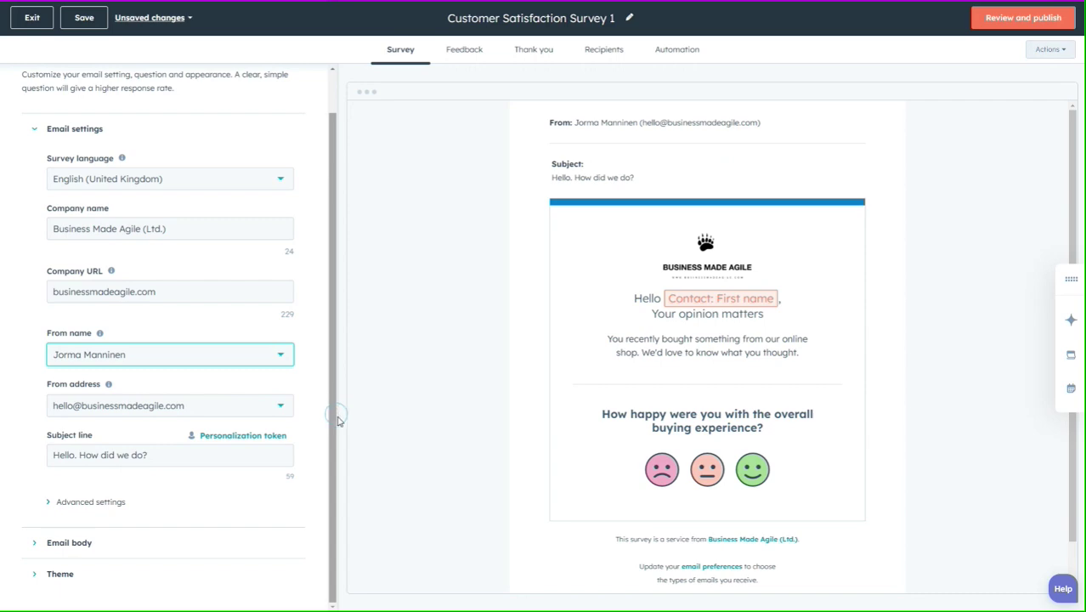
Insert the contact's First name personalization token after "Hello" in the email subject line.
left_click(77, 455)
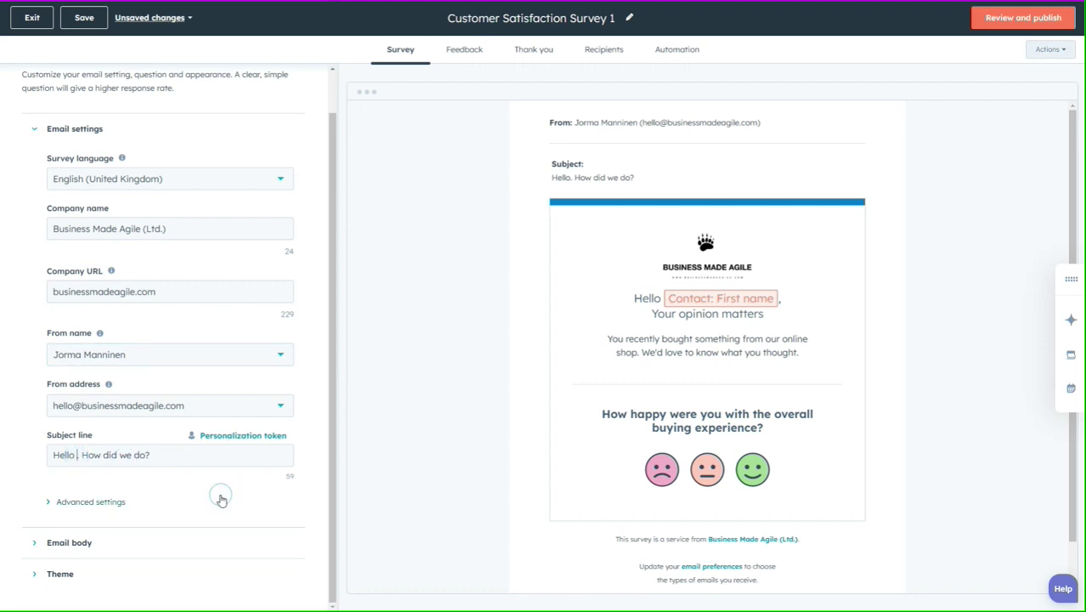
left_click(242, 438)
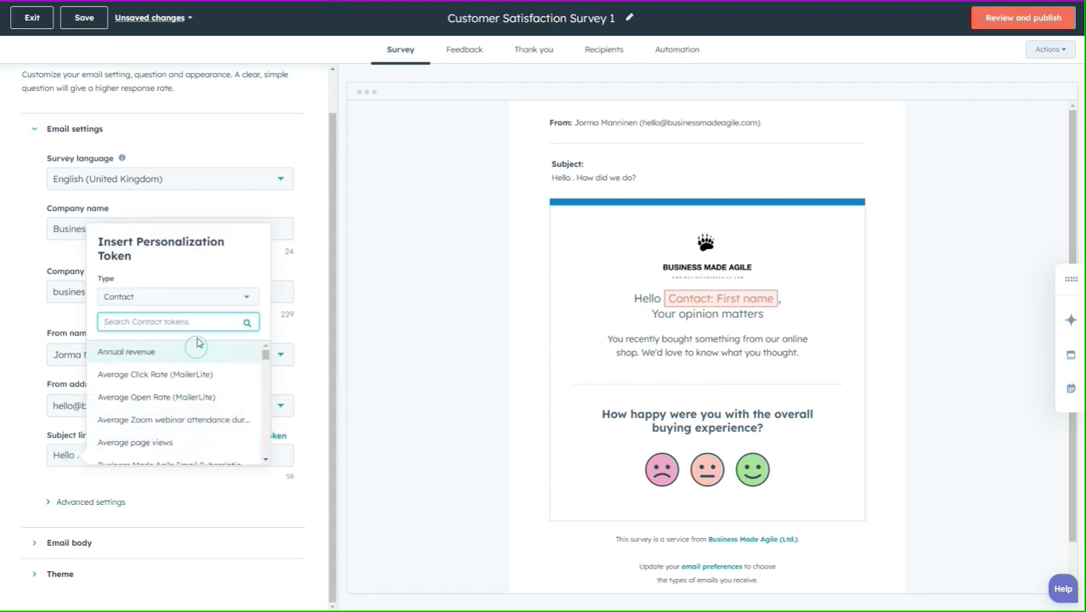
type("first")
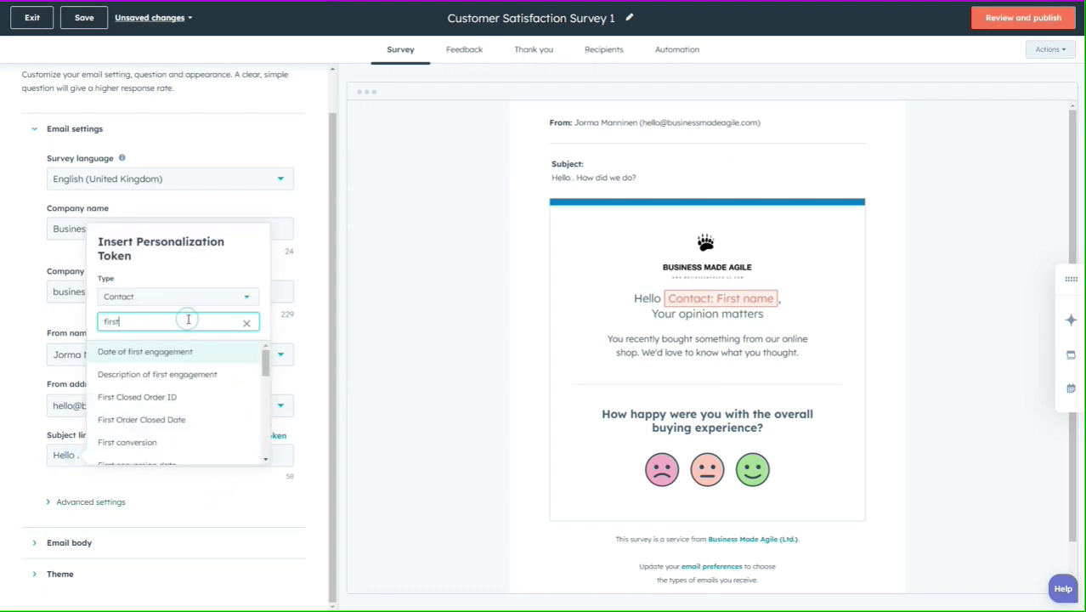
type(" name")
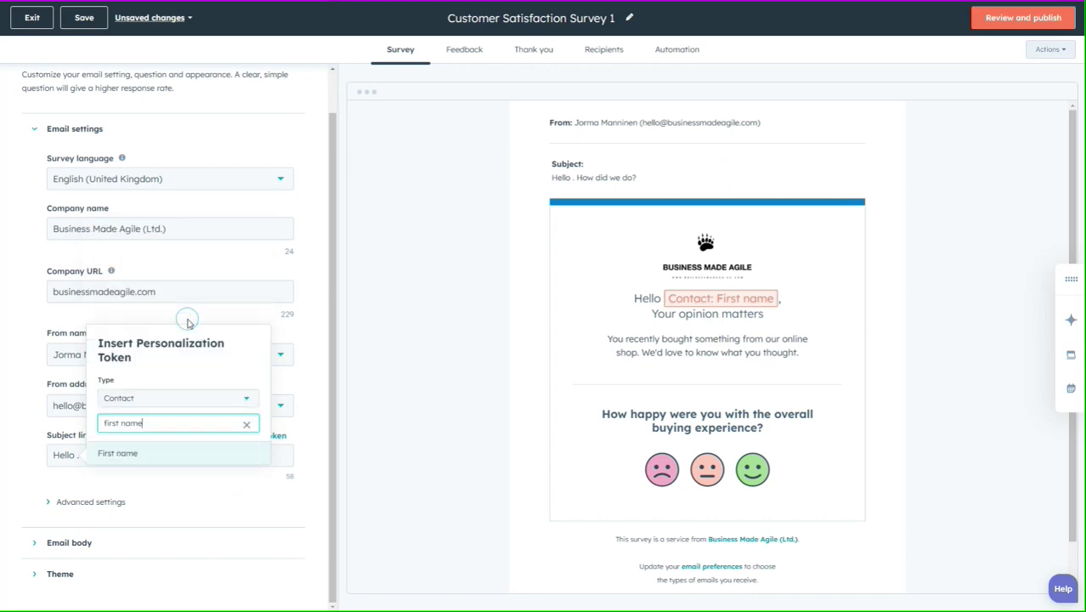
left_click(114, 452)
left_click(115, 445)
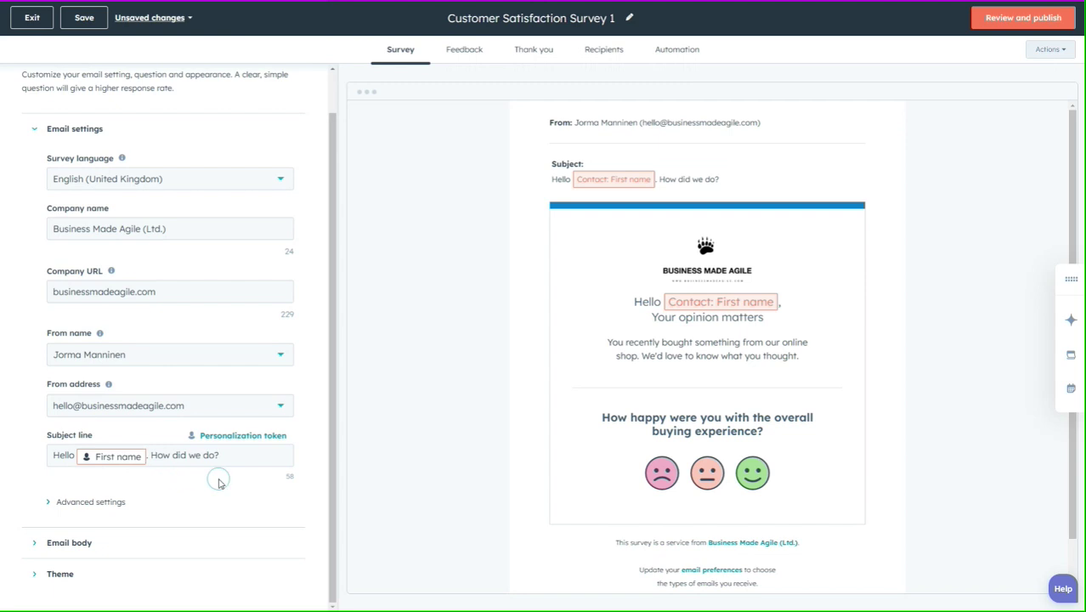
Expand the advanced email settings and check the office location options.
left_click(51, 501)
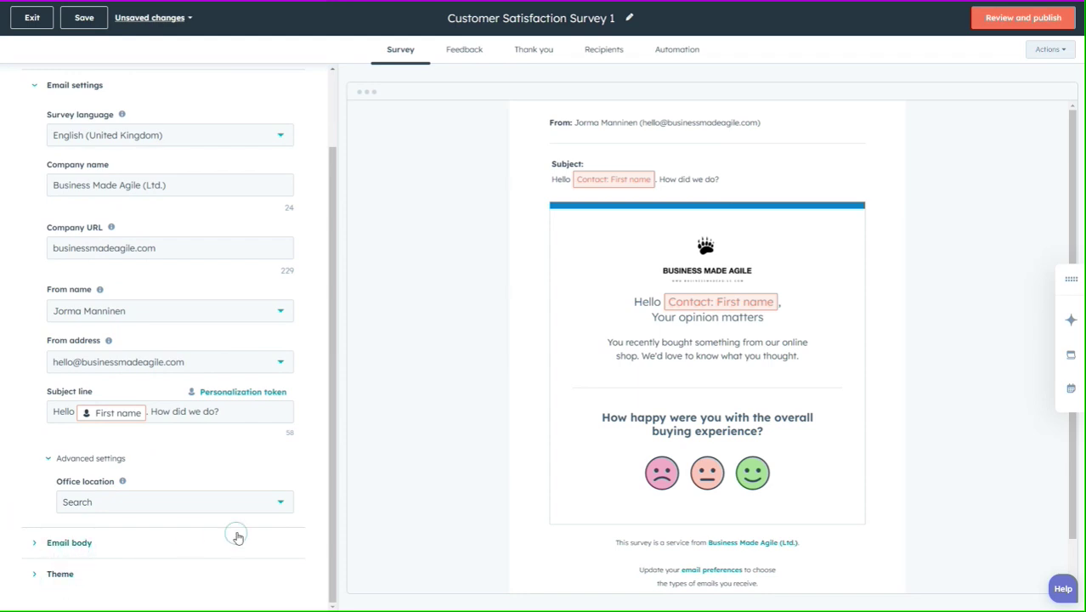
left_click(279, 501)
left_click(297, 473)
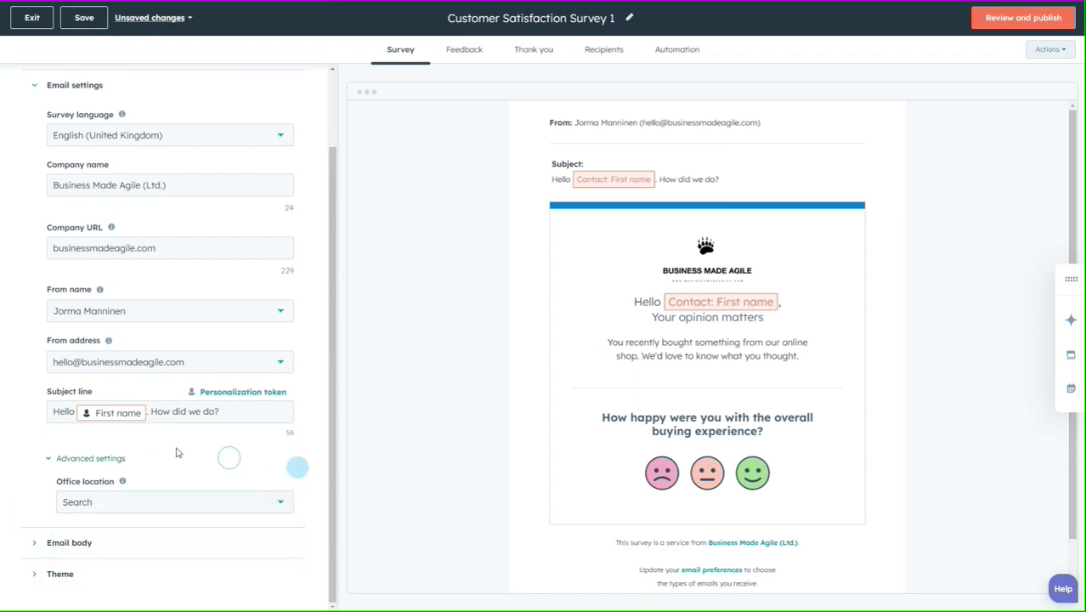
In the email body's introduction, replace "our online shop" with "us".
left_click(33, 544)
scroll(38, 509, "down", 3)
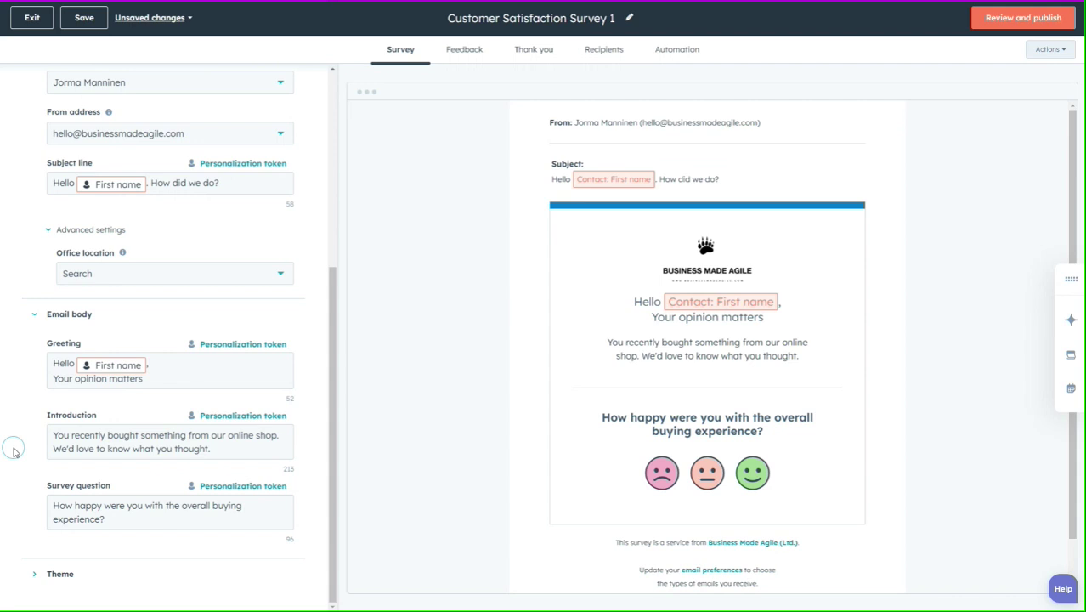
left_click(75, 454)
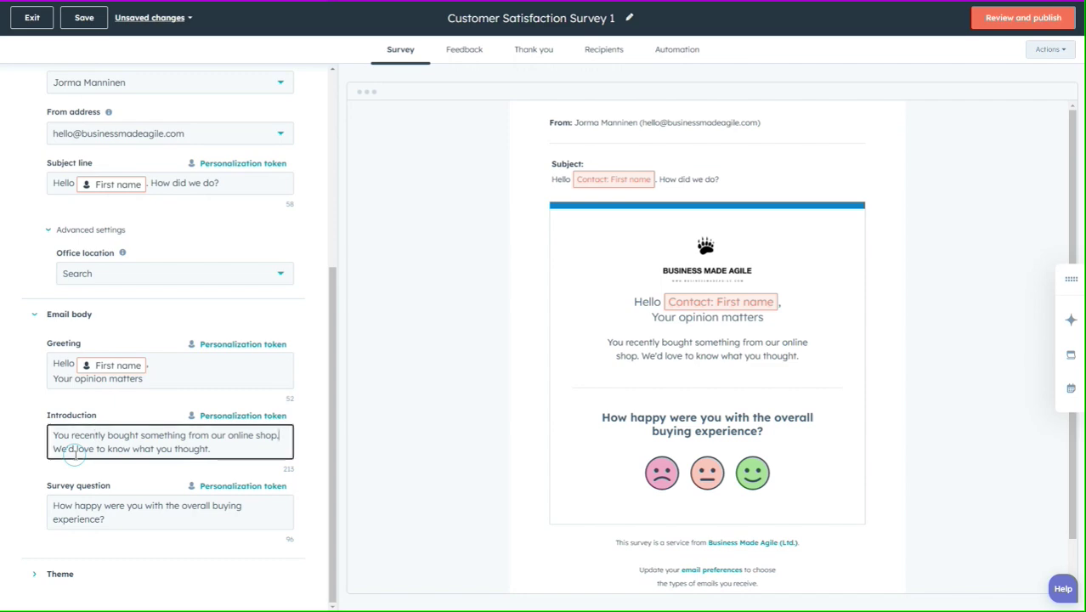
key("Left")
key("Left")
key("Left")
key("Left")
key("Left")
key("Left")
key("Left")
key("Left")
key("Left")
key("Left")
key("Left")
key("Left")
key("Left")
key("Left")
key("Left")
key("Left")
key("Left")
key("Left")
key("Left")
key("Left")
key("Right")
key("Right")
key("Right")
key("Right")
key("Right")
key("Right")
key("Right")
key("Right")
key("Right")
key("Right")
key("Right")
key("Right")
key("Right")
key("Right")
key("Right")
key("Right")
key("Right")
key("Right")
key("shift+Right")
key("shift+Right")
key("shift+Right")
key("shift+Right")
key("shift+Right")
key("shift+Right")
key("shift+Right")
key("shift+Right")
key("shift+Right")
key("shift+Right")
key("shift+Right")
key("shift+Right")
key("shift+Right")
key("shift+Right")
key("shift+Right")
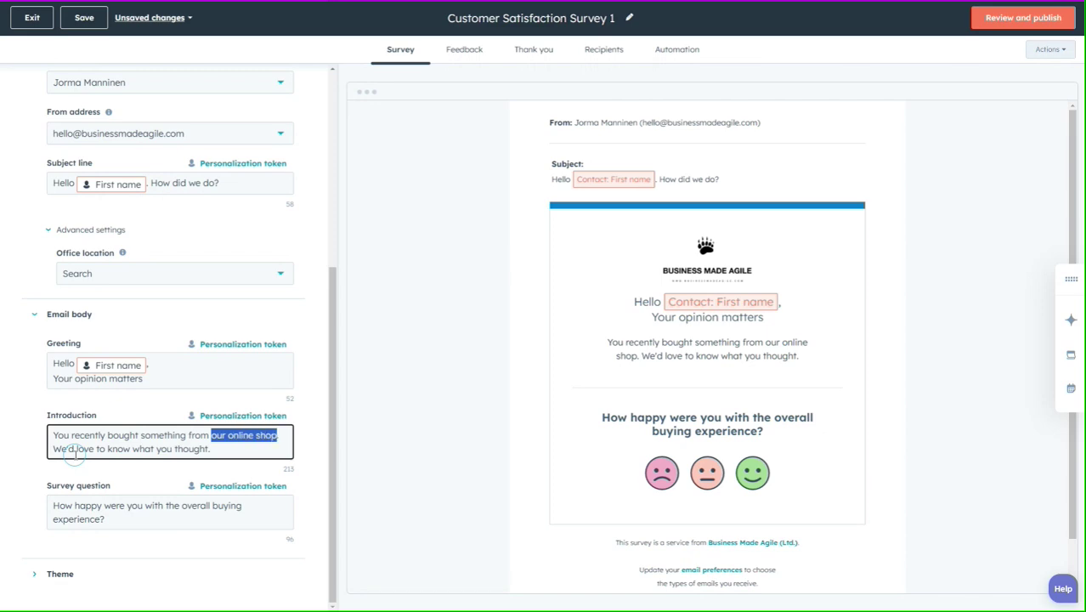
type("us. We'd lov")
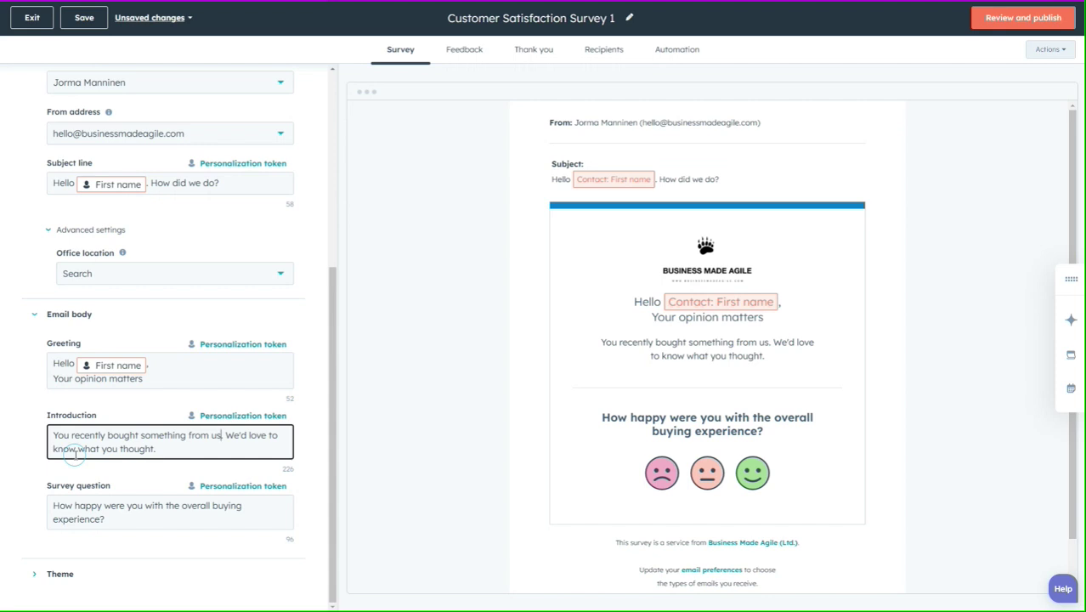
left_click(151, 585)
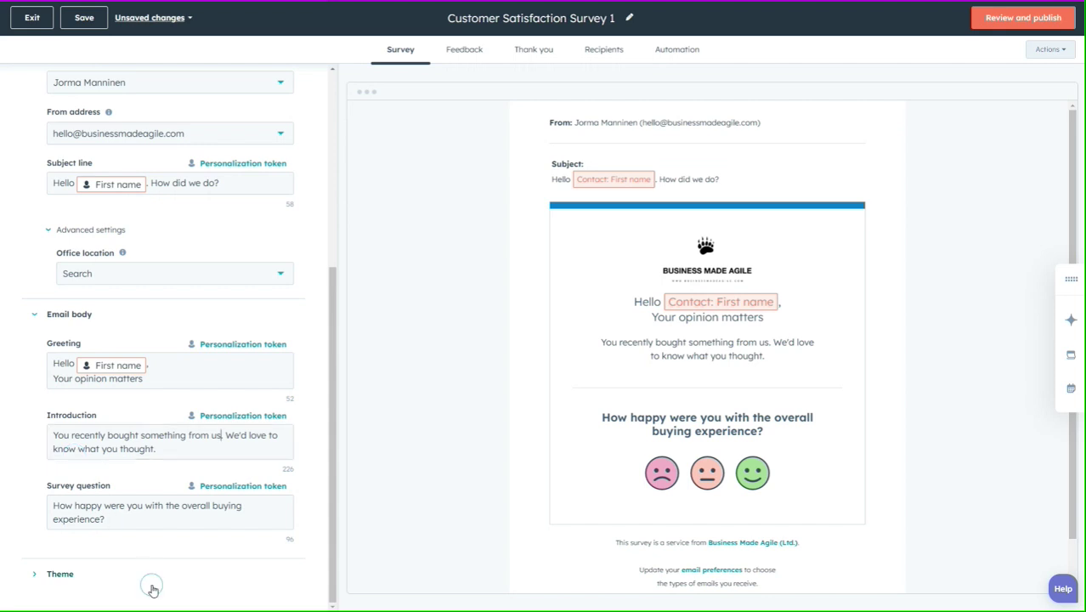
Replace "buying" with "service" in the survey question so it asks about the overall service experience.
left_click(259, 510)
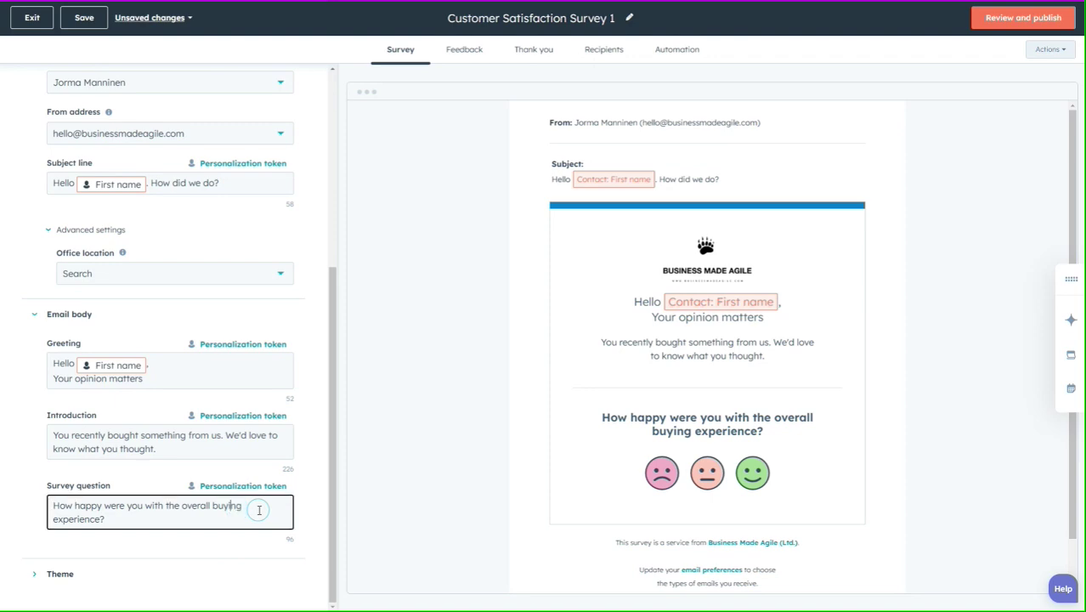
key("ctrl+Left")
key("ctrl+shift+Right")
type("service")
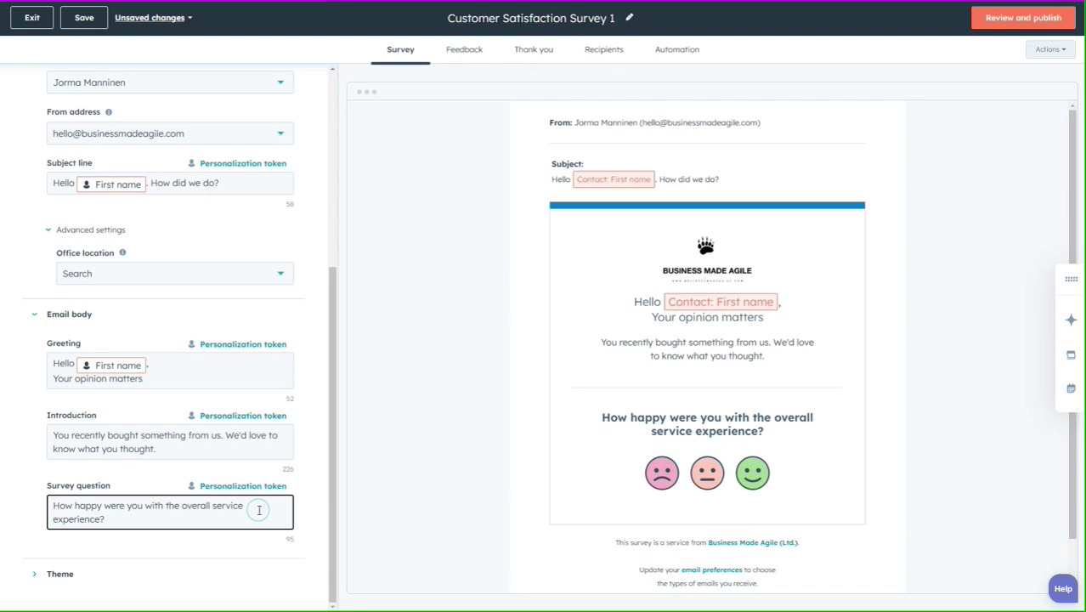
Expand the email's theme settings and examine the featured image, alt text and colour.
left_click(34, 574)
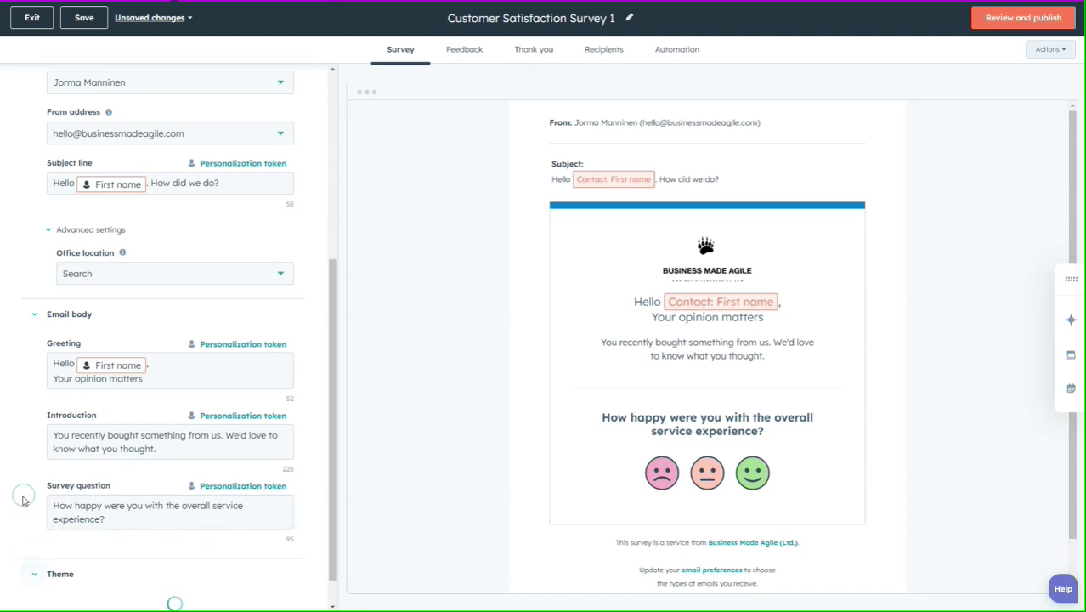
scroll(55, 544, "down", 4)
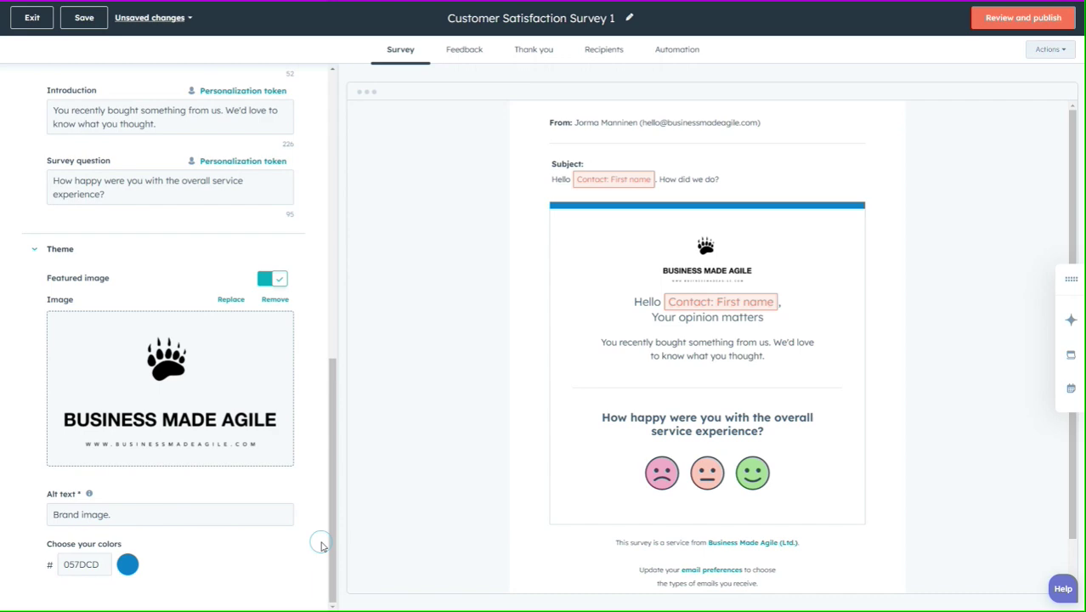
scroll(322, 531, "up", 4)
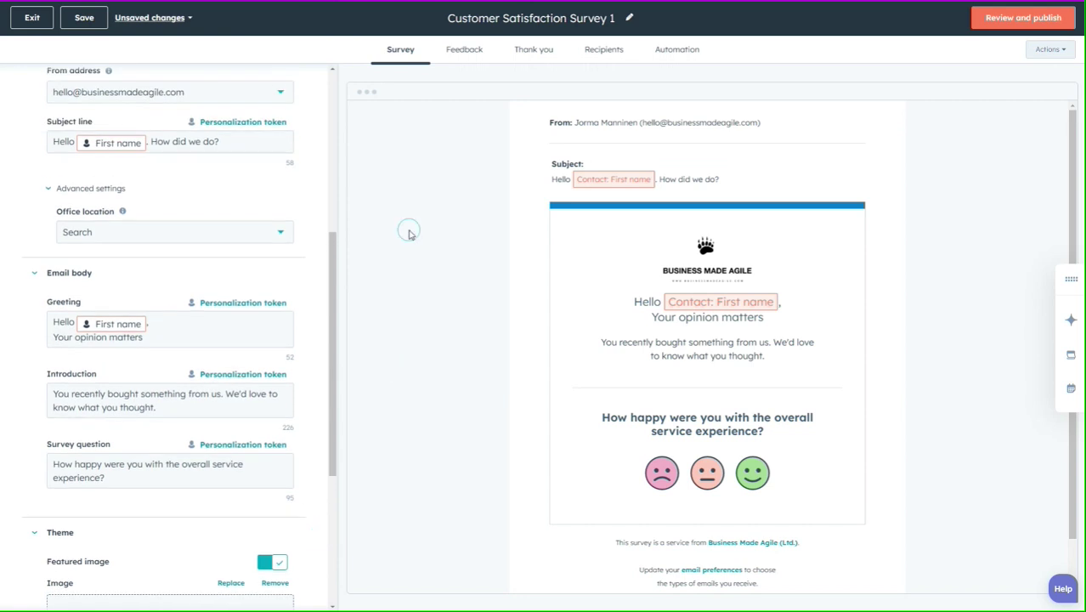
In the feedback settings, insert "service" before "experience" in the Unhappy follow-up question.
left_click(469, 53)
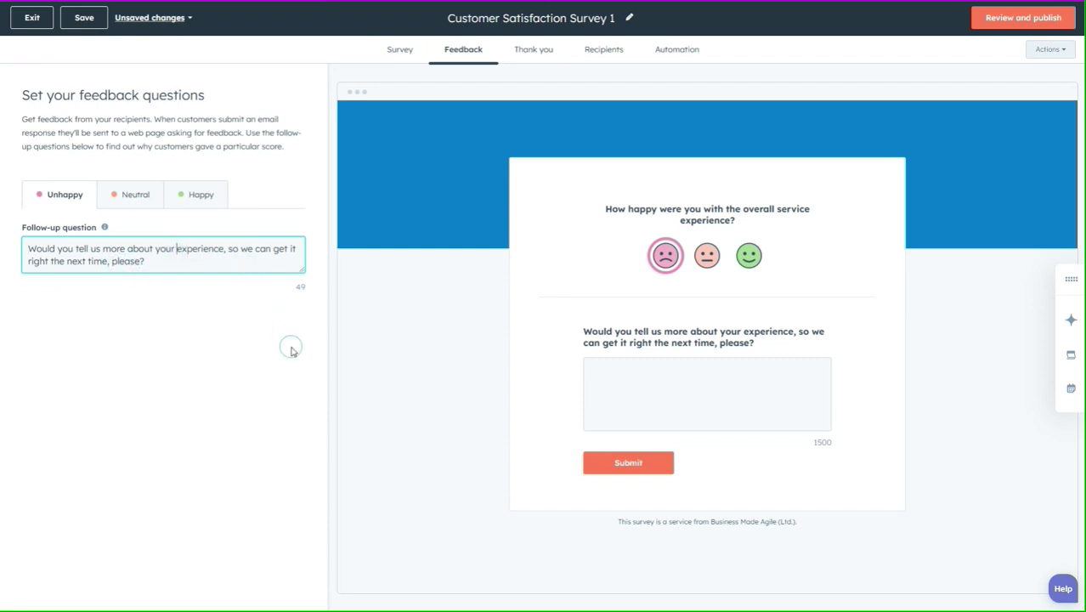
type("ser")
type("e")
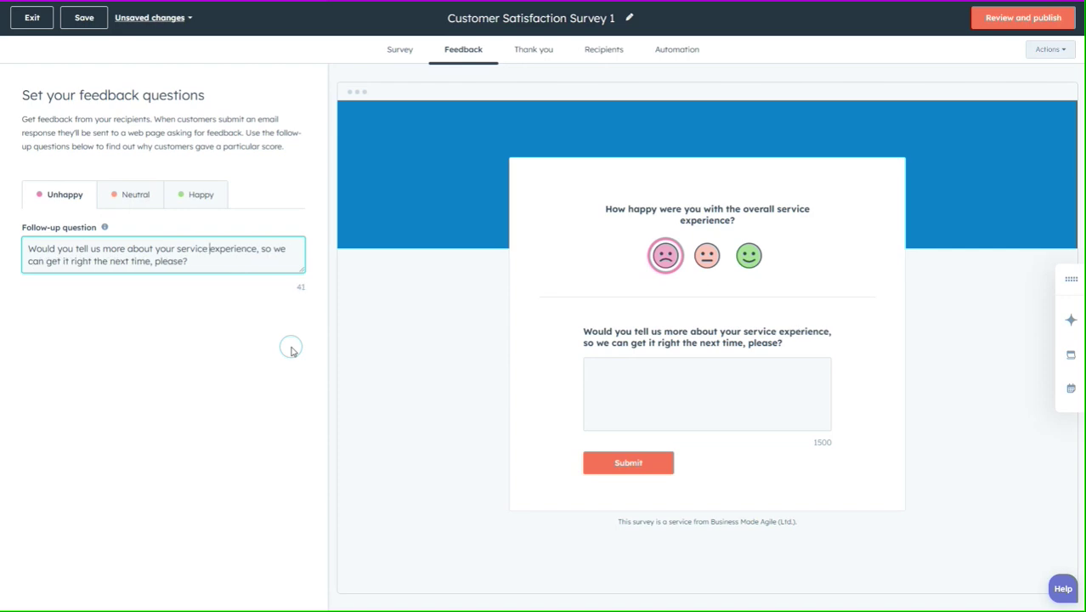
Replace "service" with "purchase" in the Unhappy follow-up question.
key("Left")
key("shift+Left")
key("shift+Left")
key("shift+Left")
key("shift+Left")
key("shift+Left")
key("shift+Left")
key("shift+Left")
type("purchase")
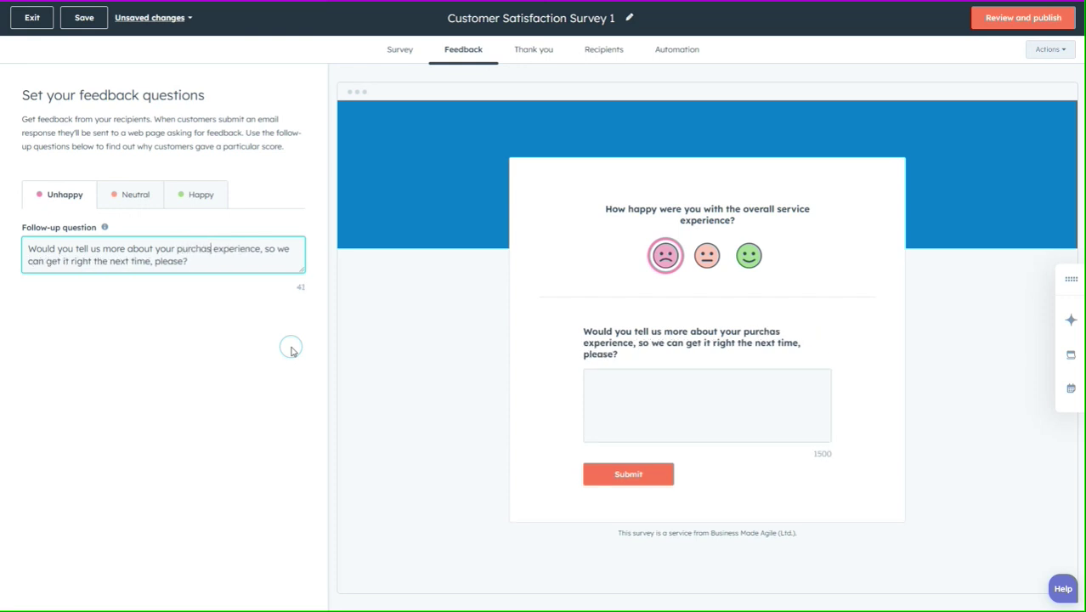
Delete "purchase" from the Unhappy follow-up question so it asks about "your experience".
key("shift+Left")
key("shift+Left")
key("shift+Left")
key("shift+Left")
key("shift+Left")
key("shift+Left")
key("shift+Left")
key("shift+Left")
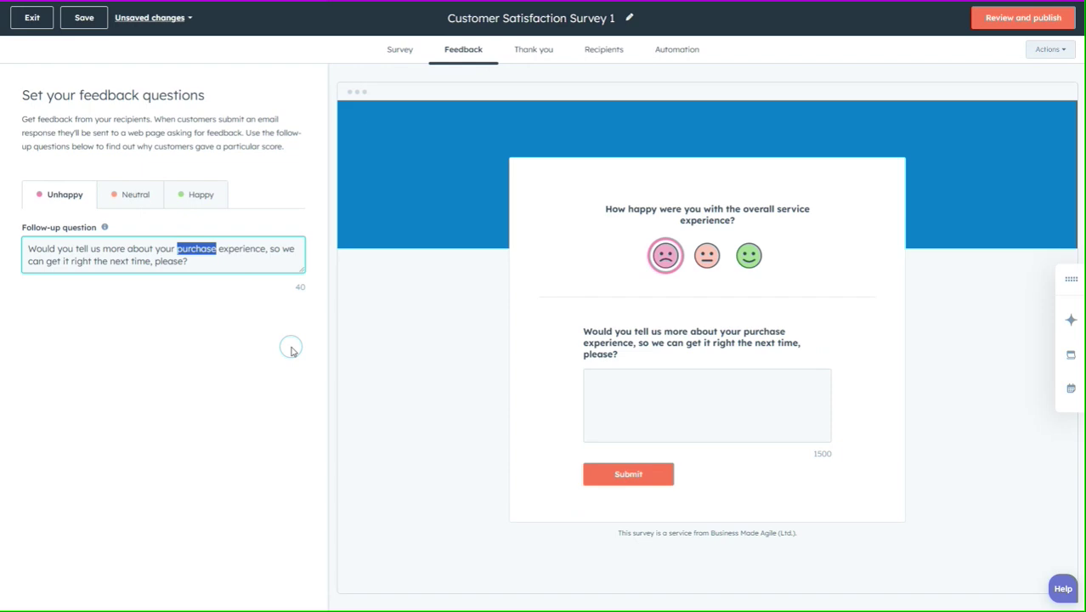
key("BackSpace")
key("BackSpace")
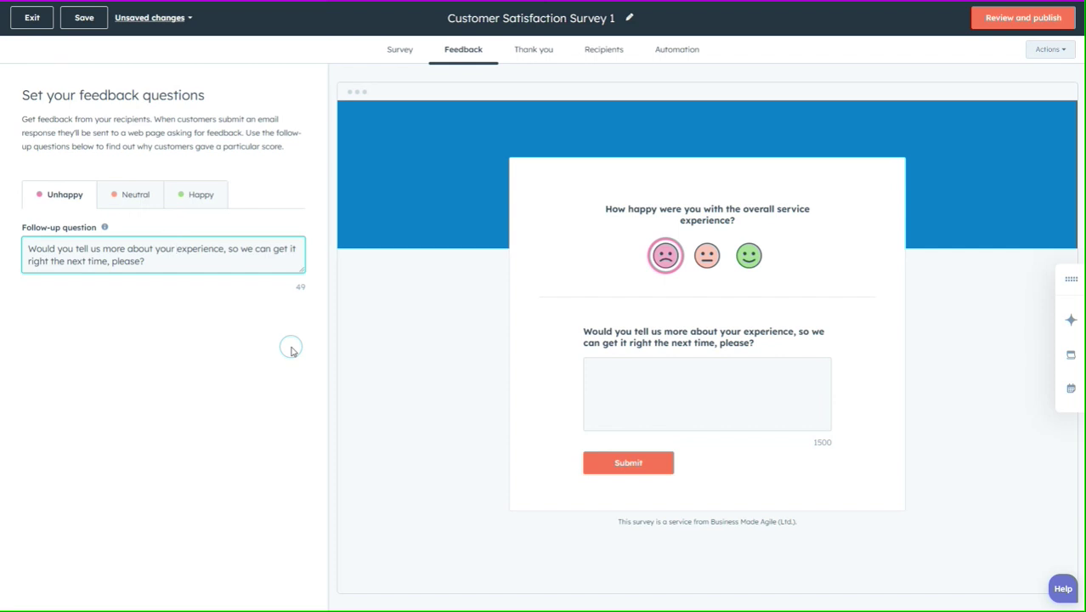
Review the feedback follow-up questions for Neutral and Happy responses.
left_click(145, 198)
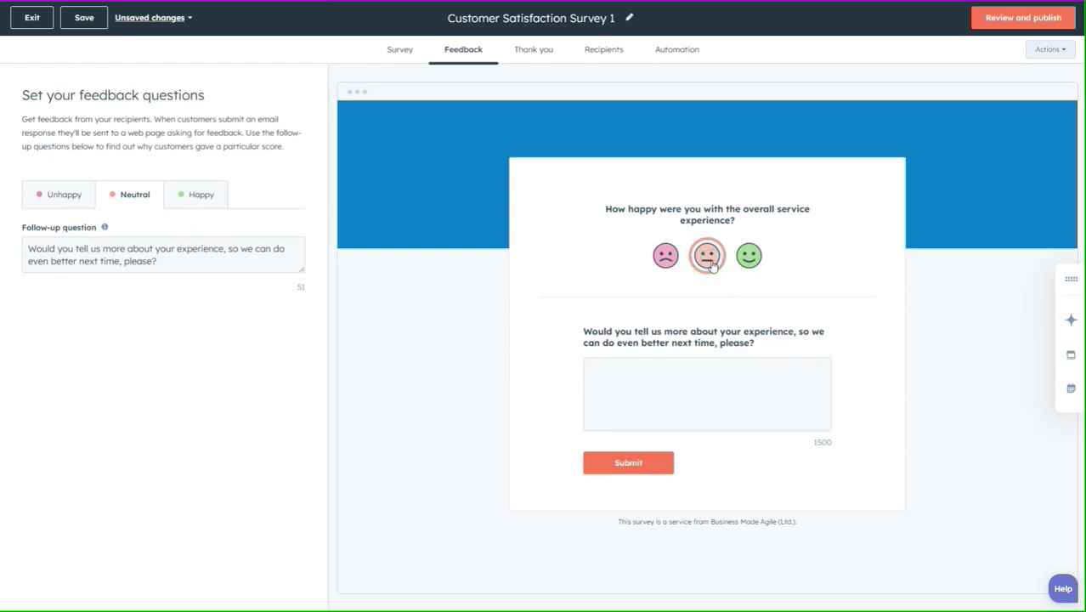
left_click(44, 253)
left_click(176, 246)
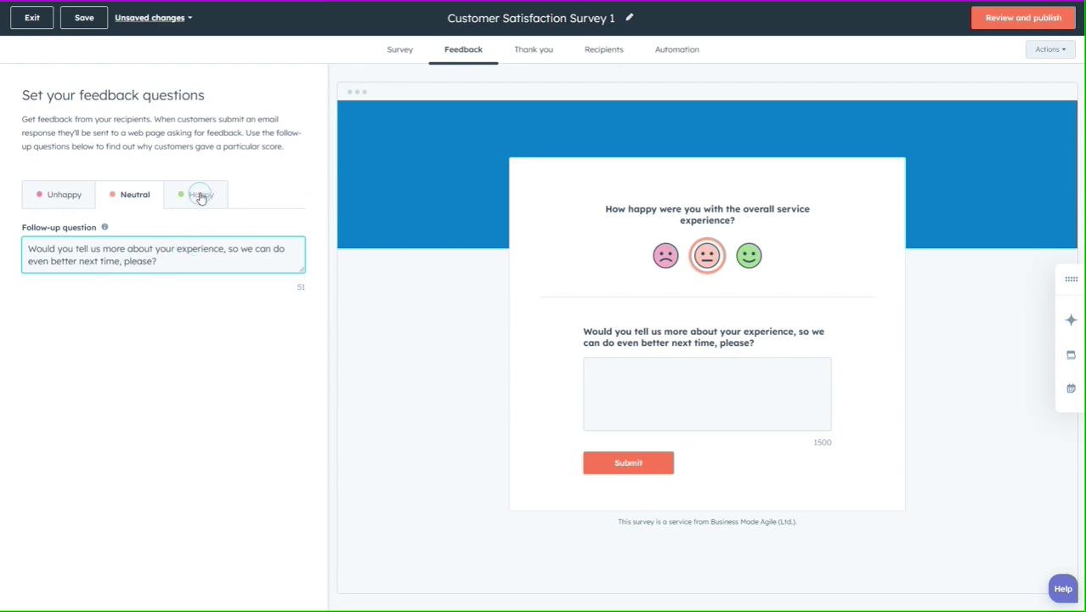
left_click(203, 194)
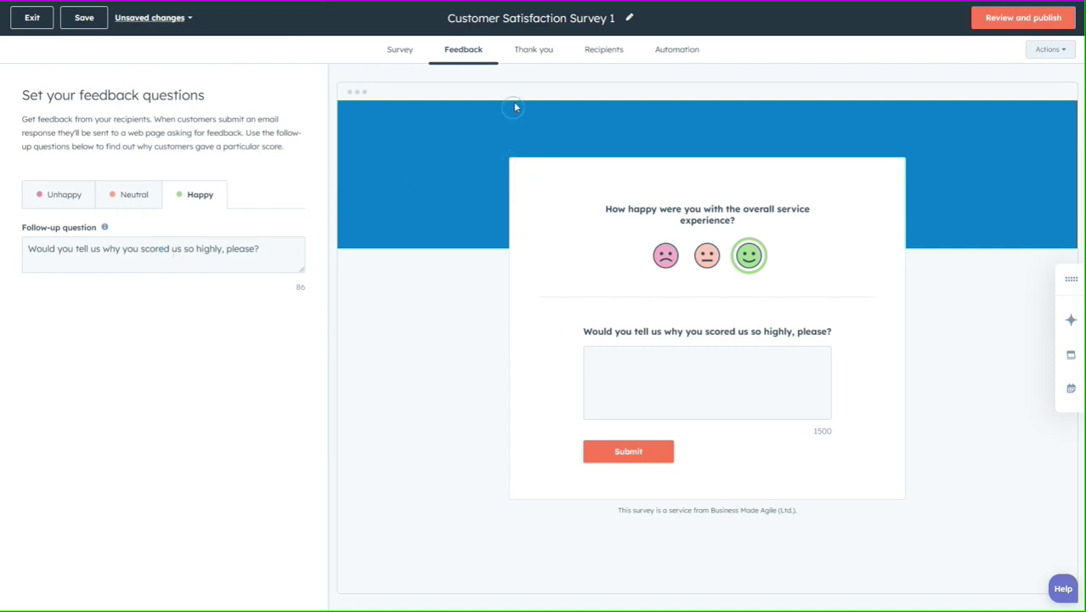
Review the thank you message's image, header and body text for Happy, Neutral and Unhappy responses.
left_click(539, 51)
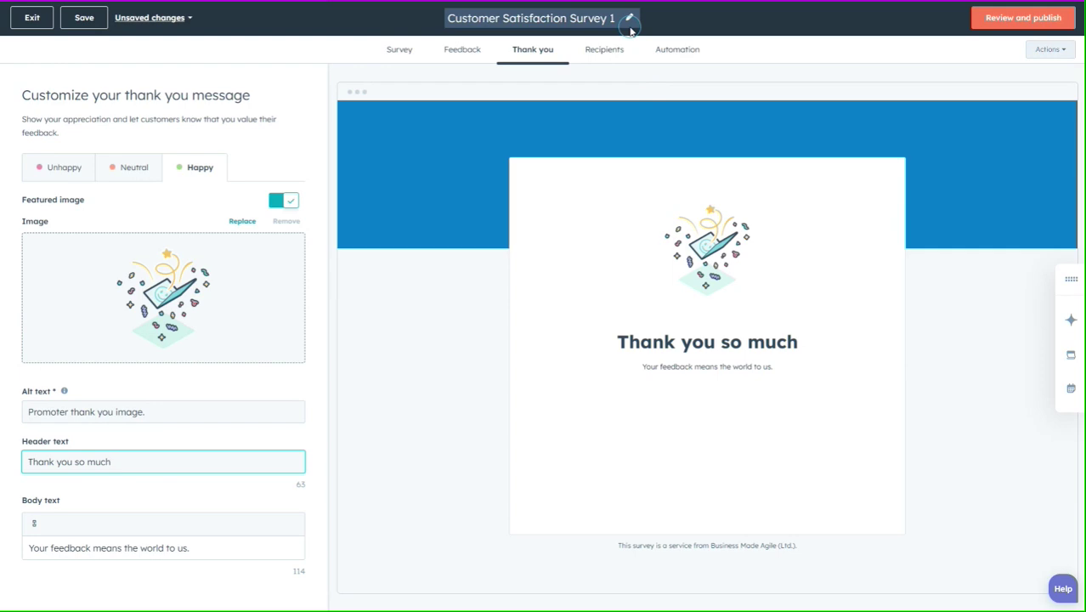
left_click(139, 173)
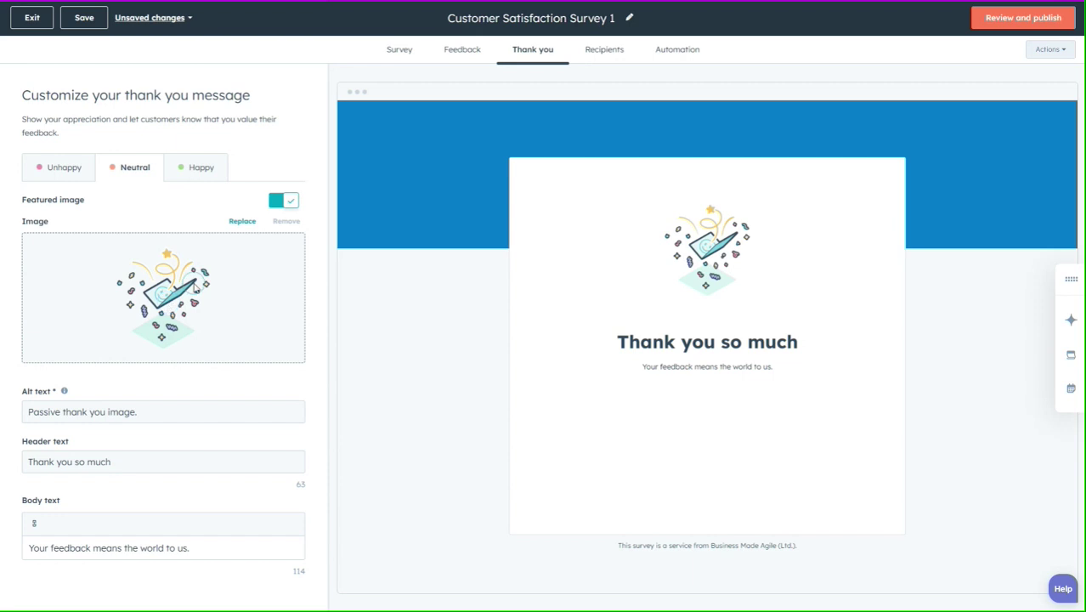
left_click(197, 169)
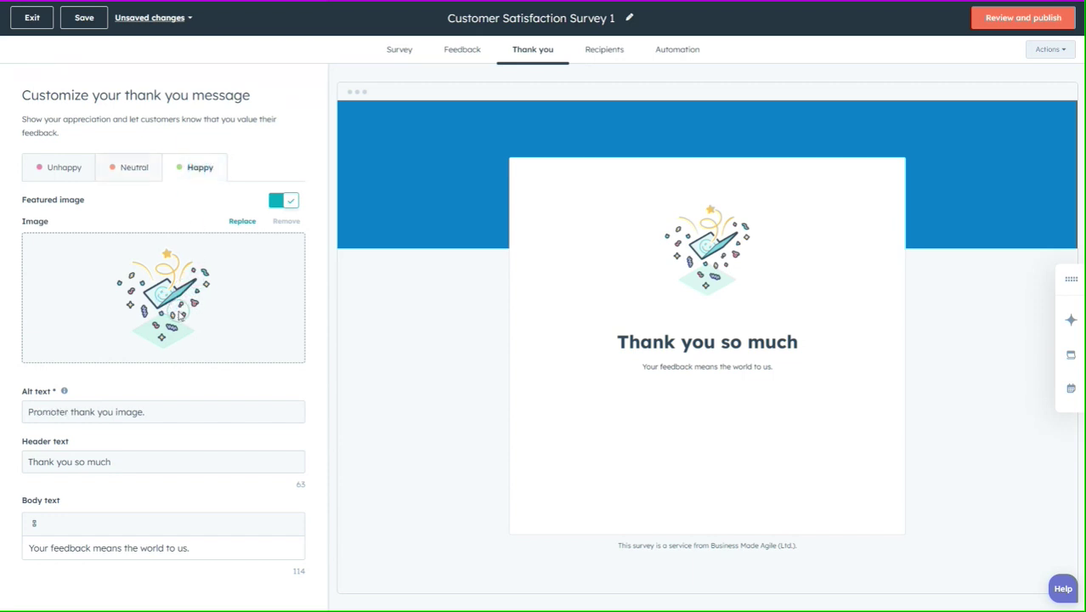
left_click(132, 167)
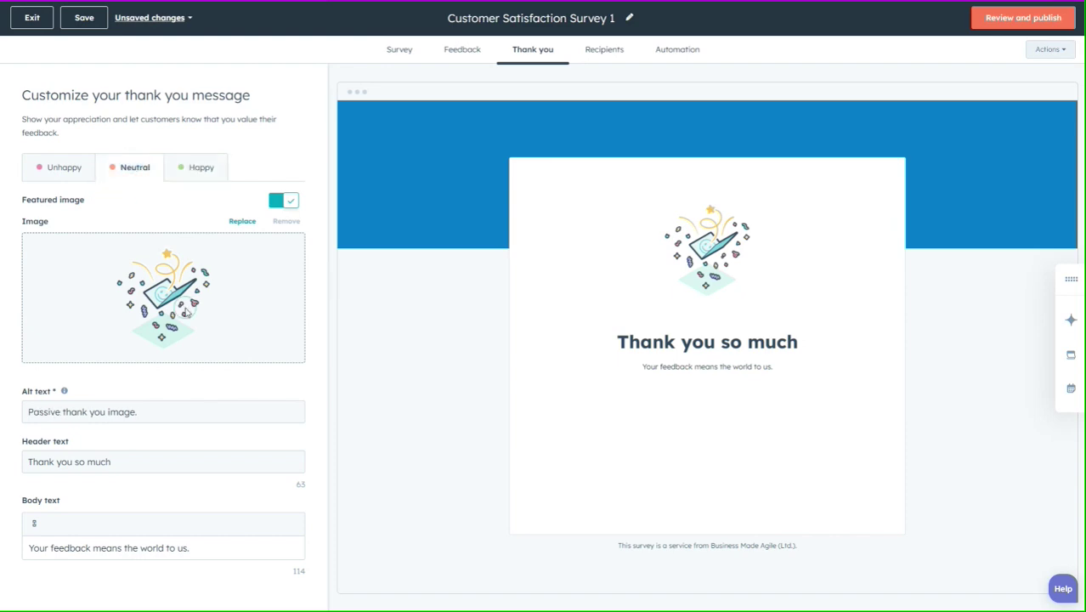
left_click(61, 167)
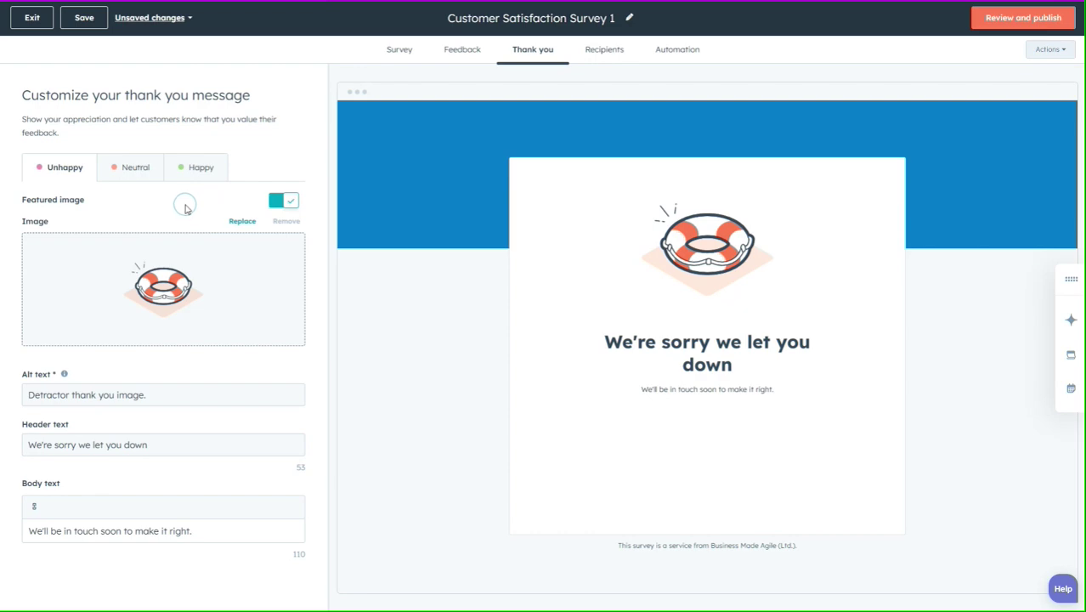
Set the survey's recipients to start from scratch with custom enrollment criteria and add a 30-minute sending delay.
left_click(610, 52)
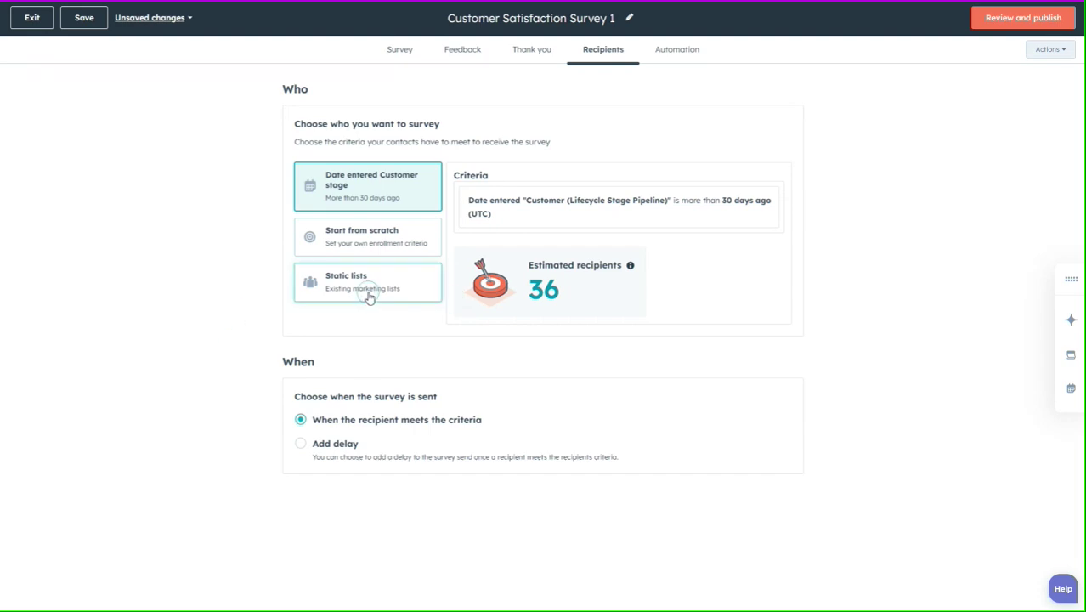
left_click(377, 233)
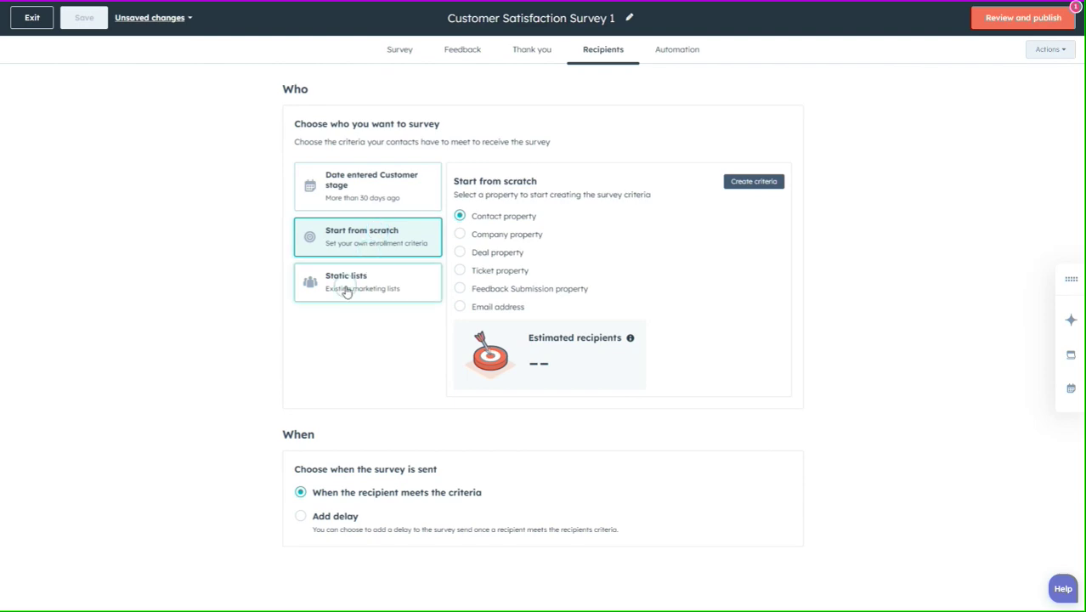
left_click(322, 518)
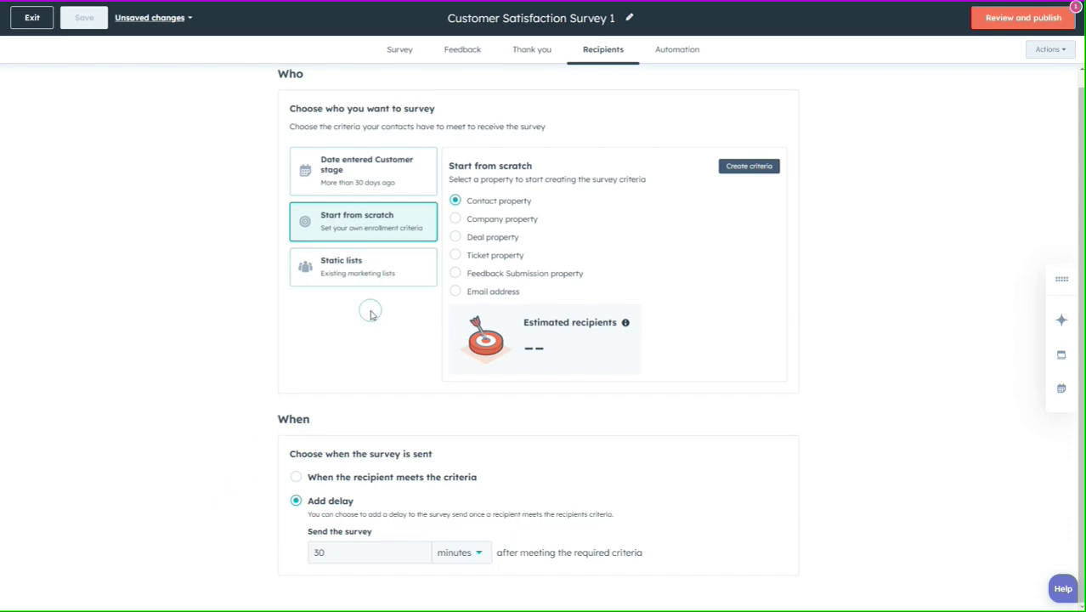
In the automation settings, check which owners and individual users can be notified about new survey responses.
left_click(680, 52)
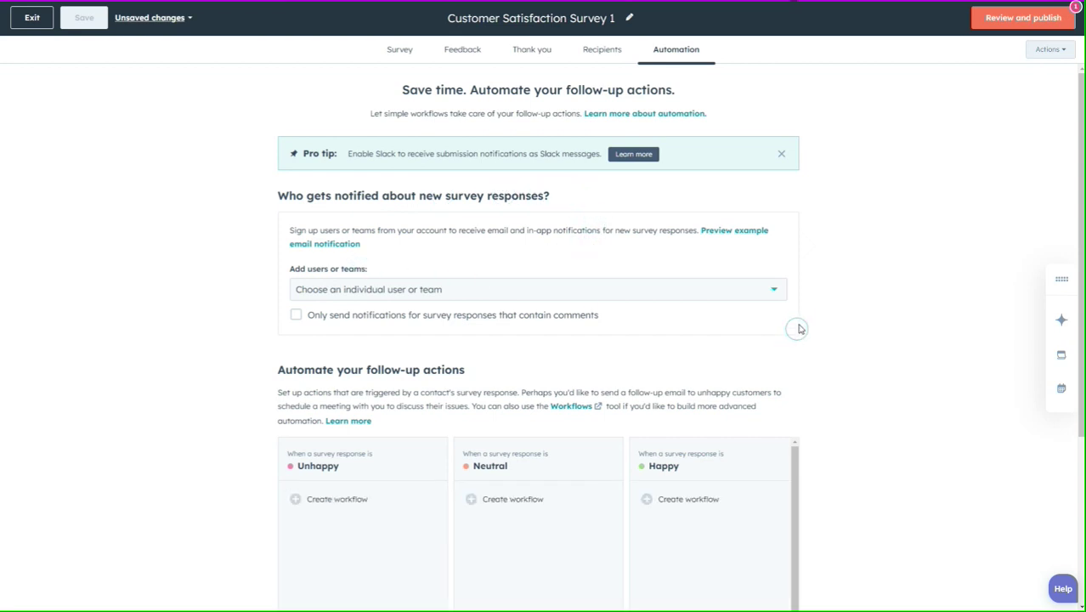
left_click(772, 291)
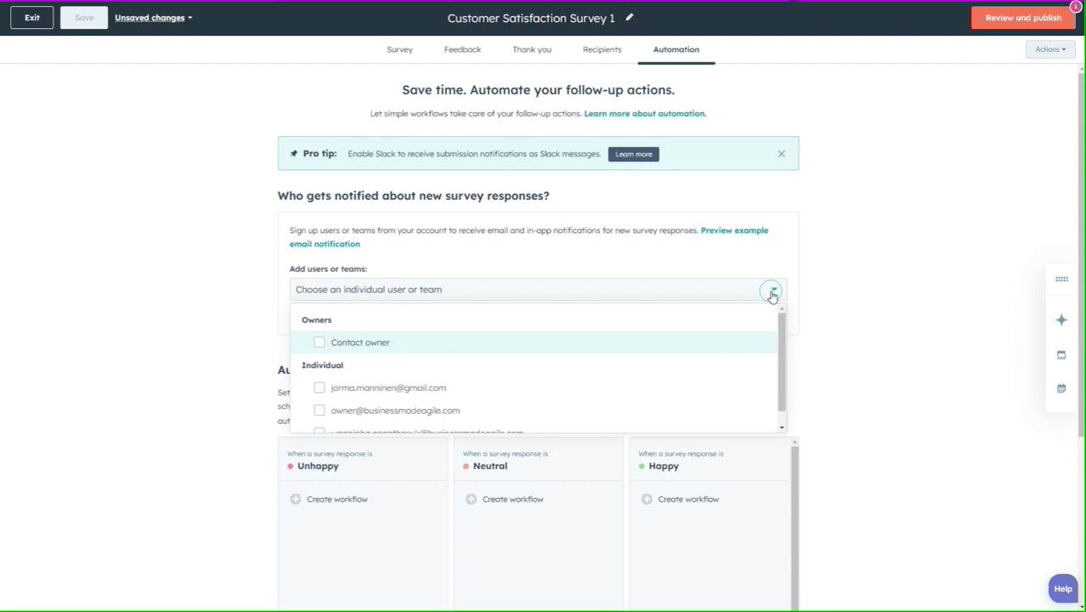
scroll(565, 401, "down", 1)
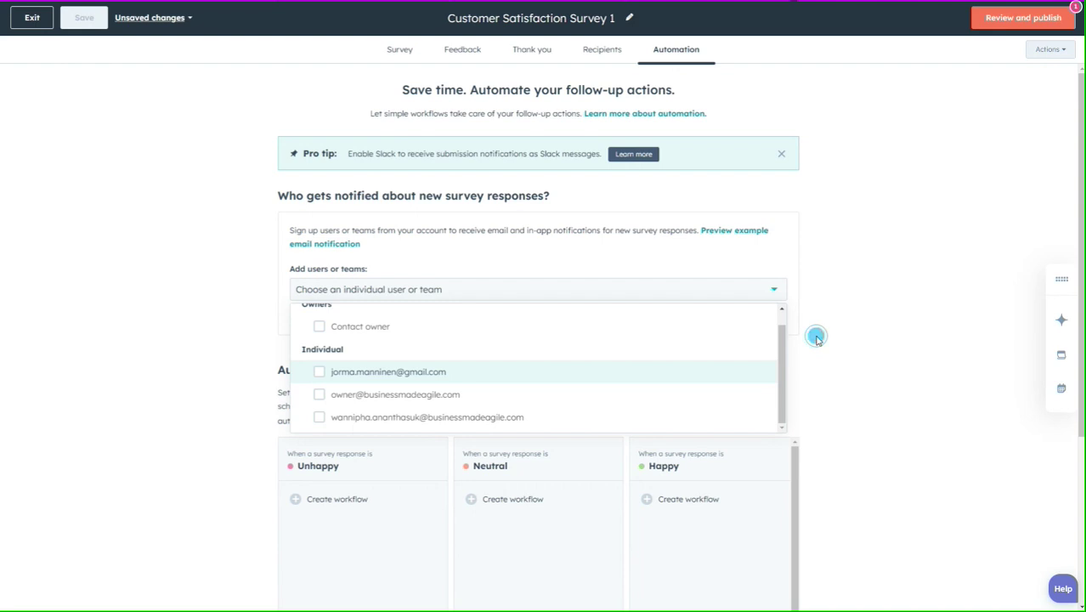
left_click(816, 338)
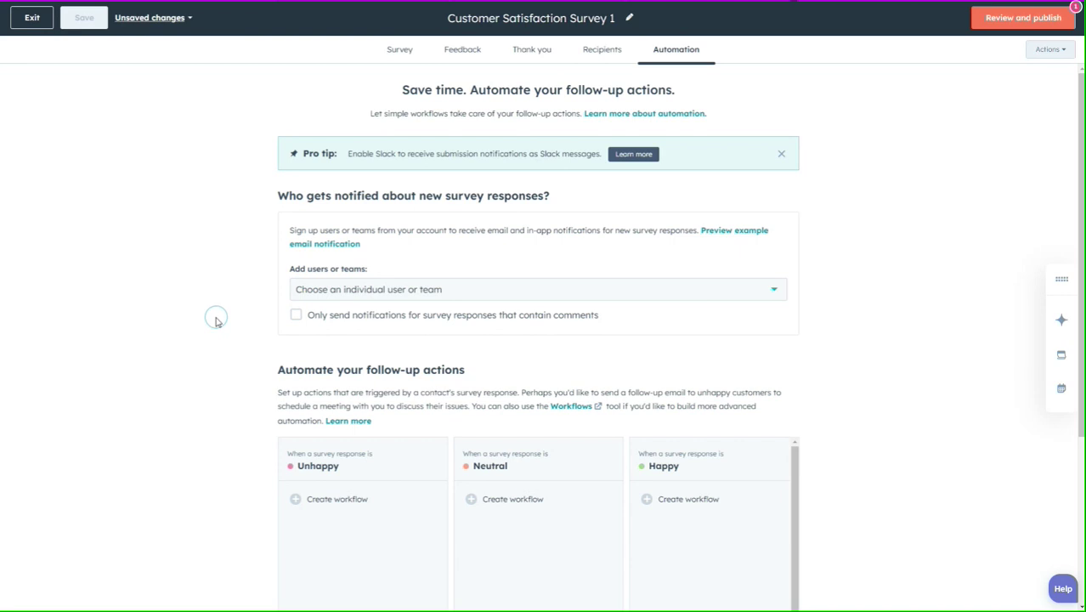
Create a follow-up workflow for Unhappy survey responses.
scroll(191, 325, "down", 1)
scroll(191, 325, "down", 3)
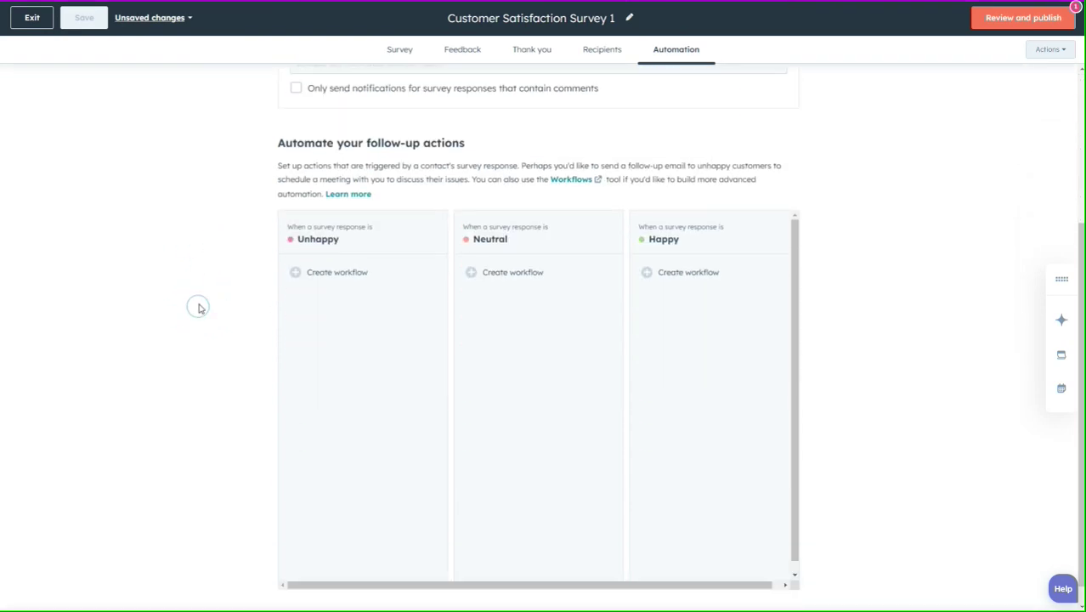
scroll(204, 297, "down", 1)
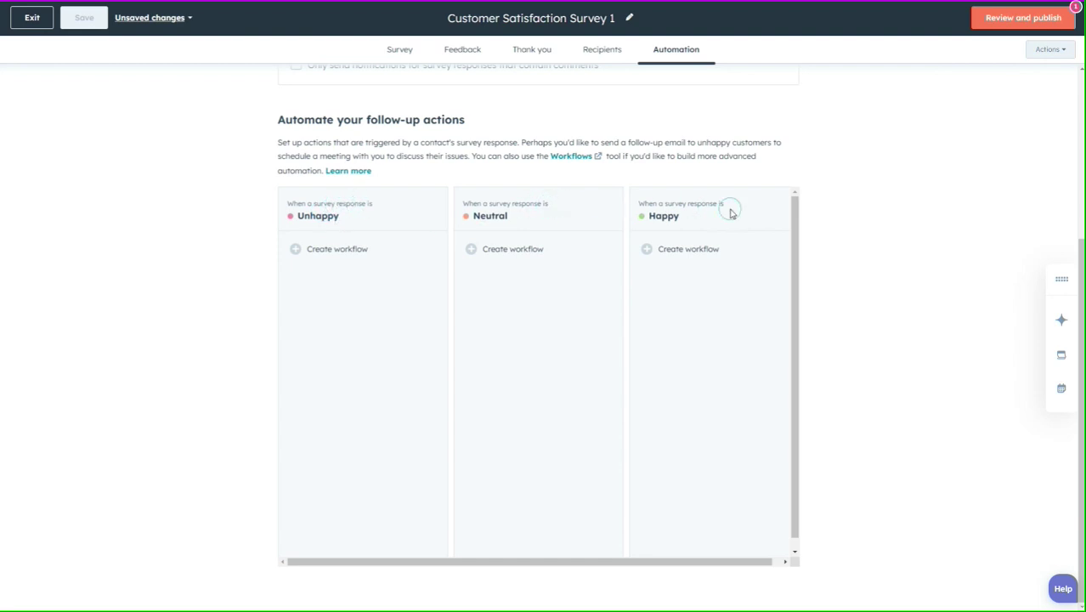
left_click(344, 249)
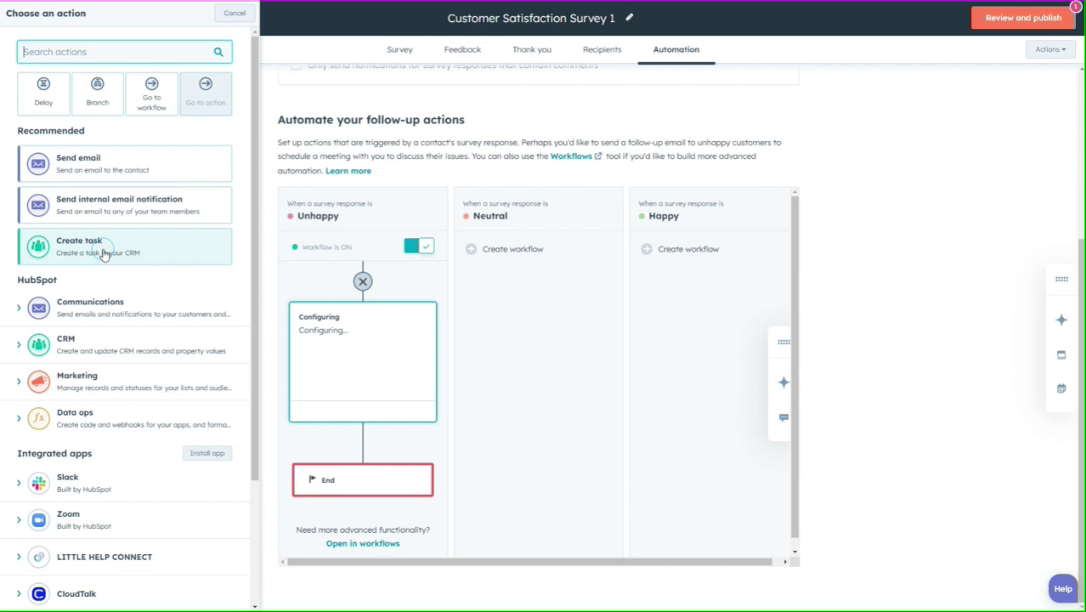
Examine the available workflow actions under Communications, CRM and Marketing, and the list of integrated apps.
left_click(19, 309)
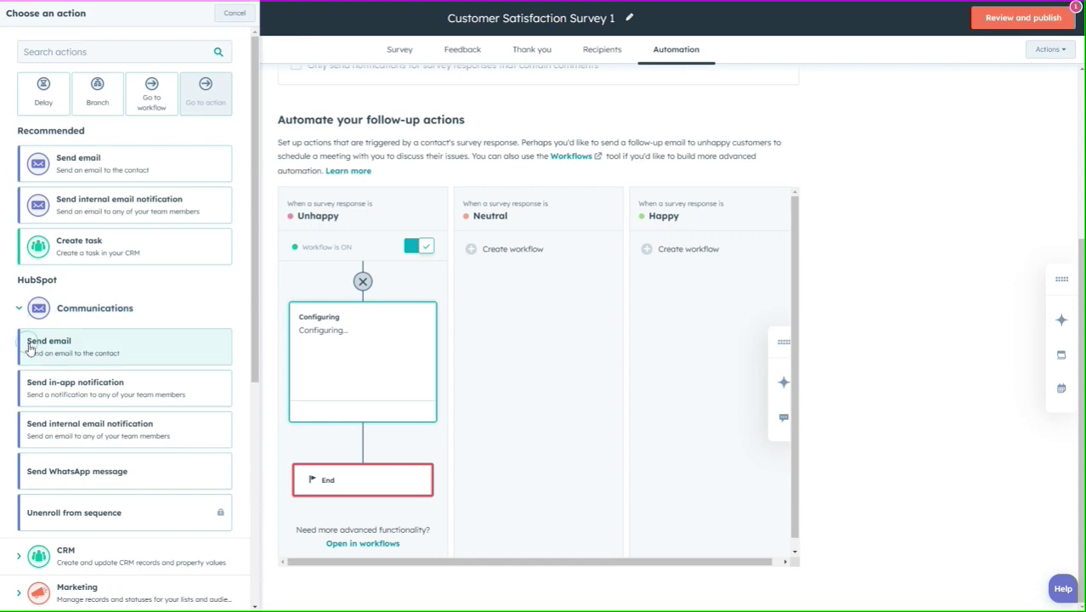
left_click(92, 352)
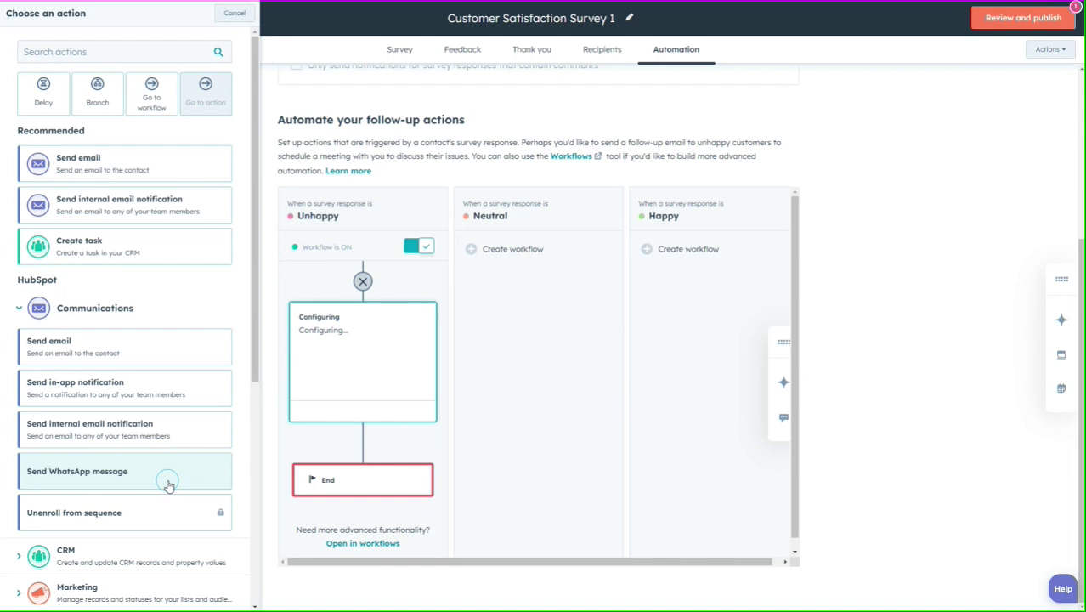
scroll(168, 485, "down", 2)
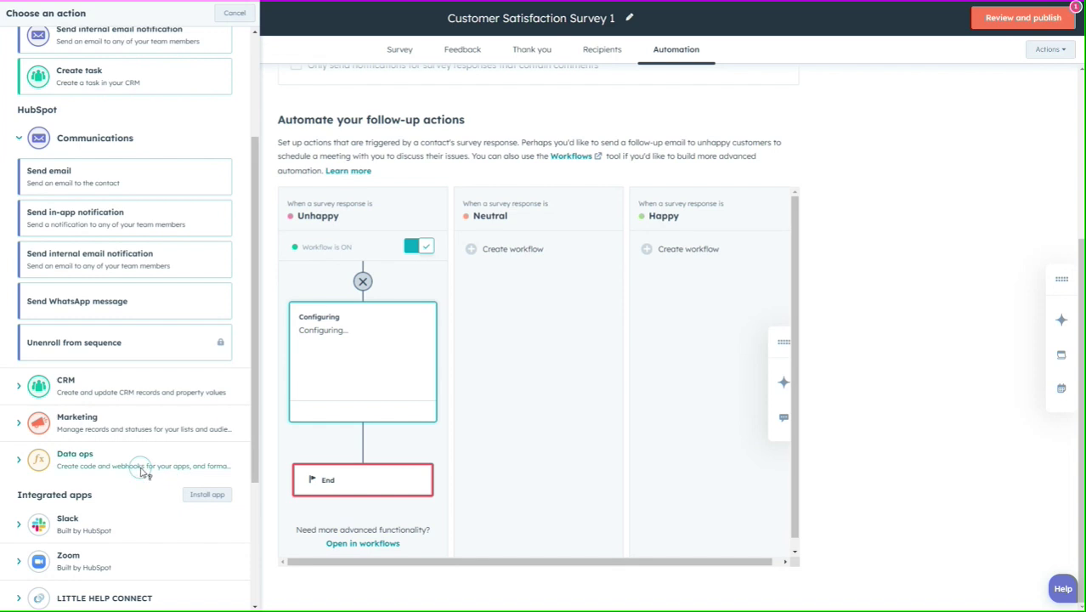
left_click(18, 388)
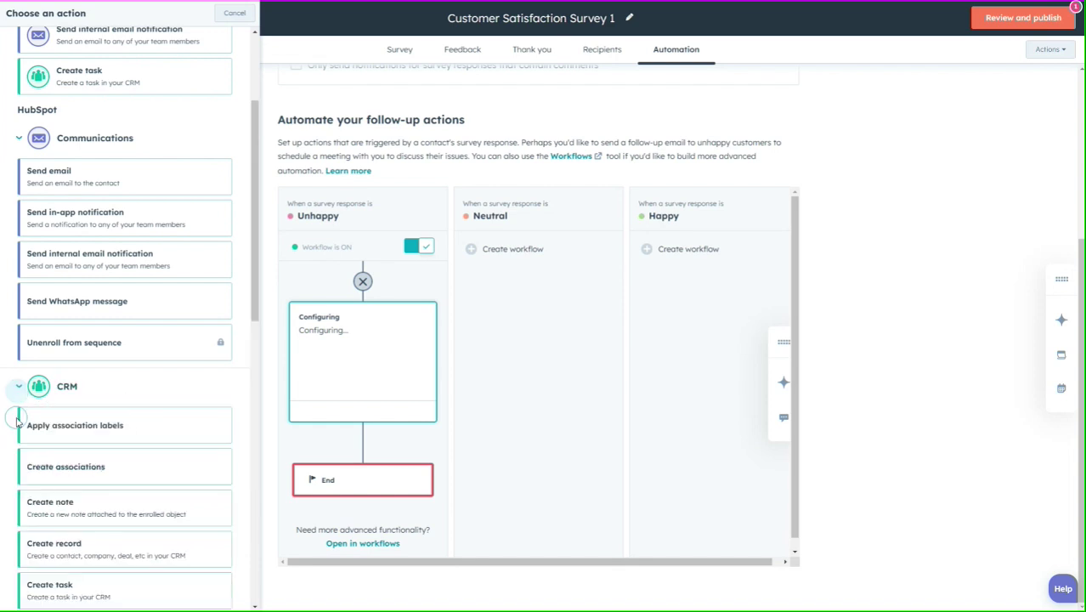
scroll(90, 510, "down", 4)
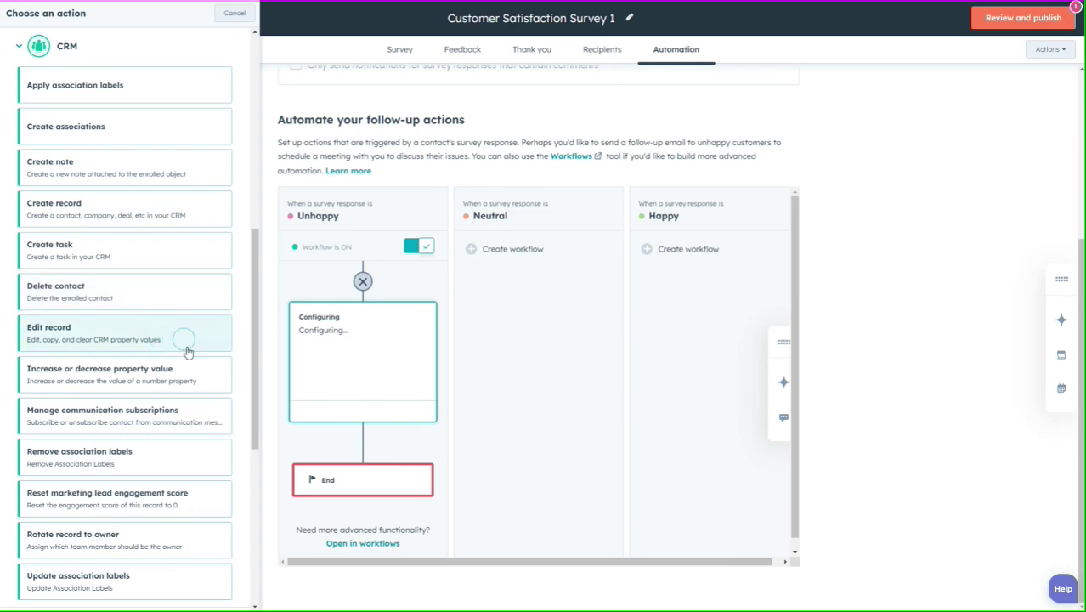
scroll(145, 425, "down", 5)
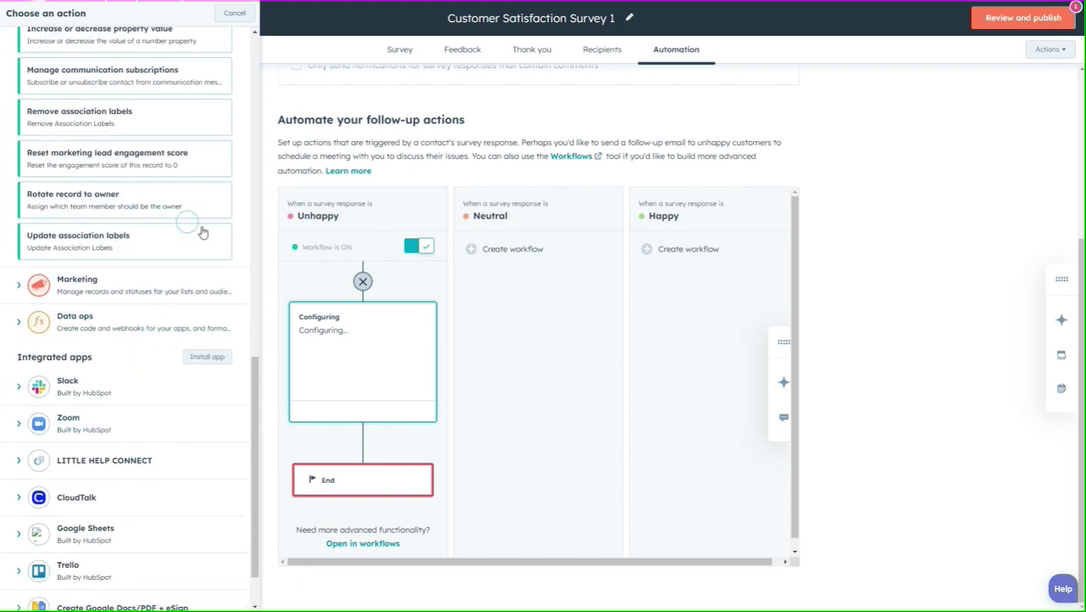
left_click(18, 288)
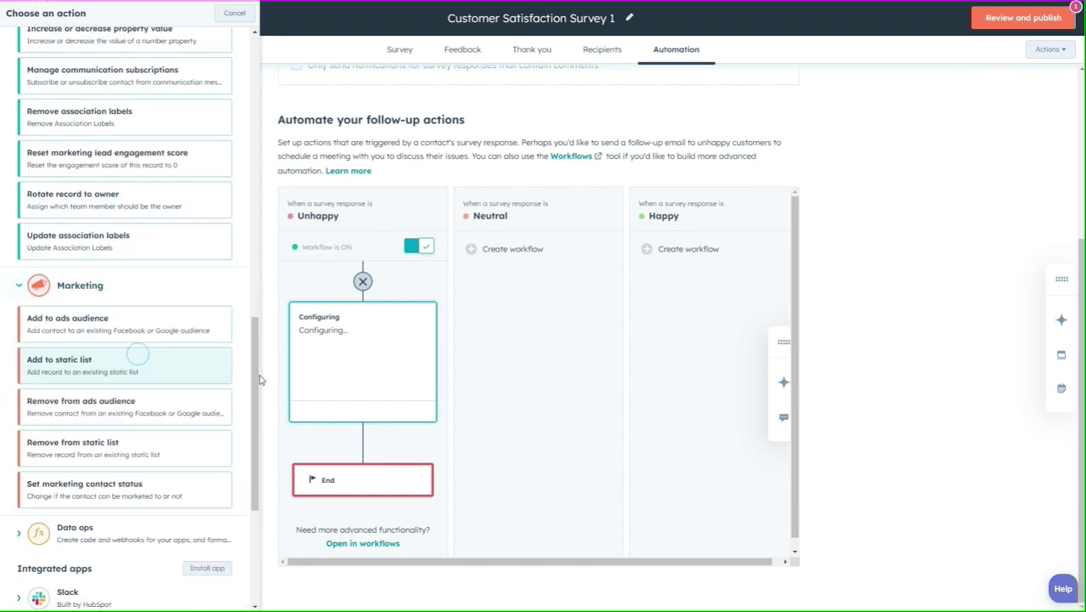
scroll(84, 349, "down", 3)
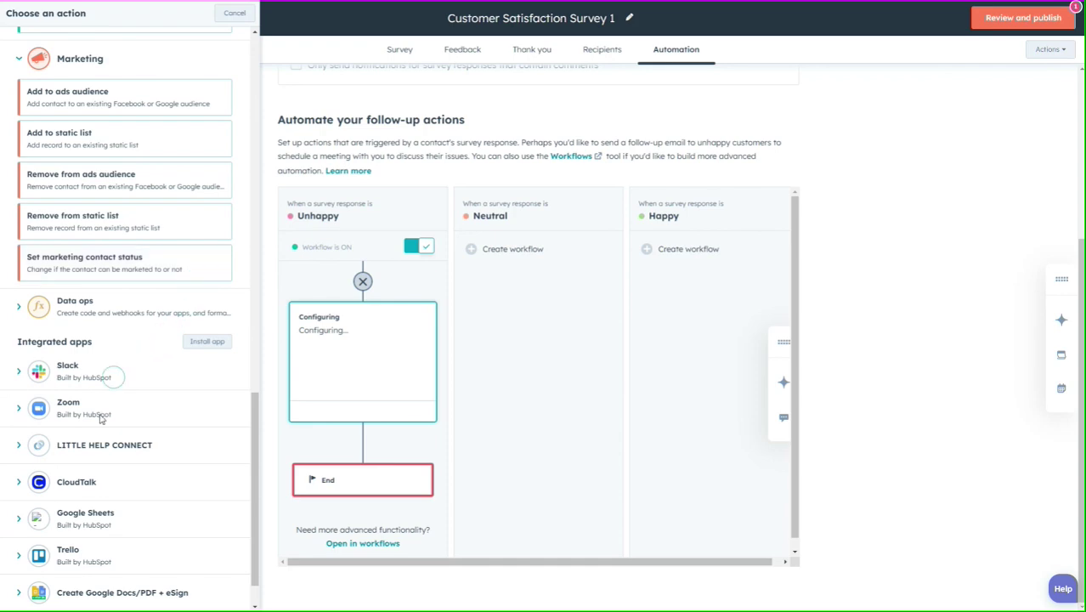
scroll(144, 510, "down", 1)
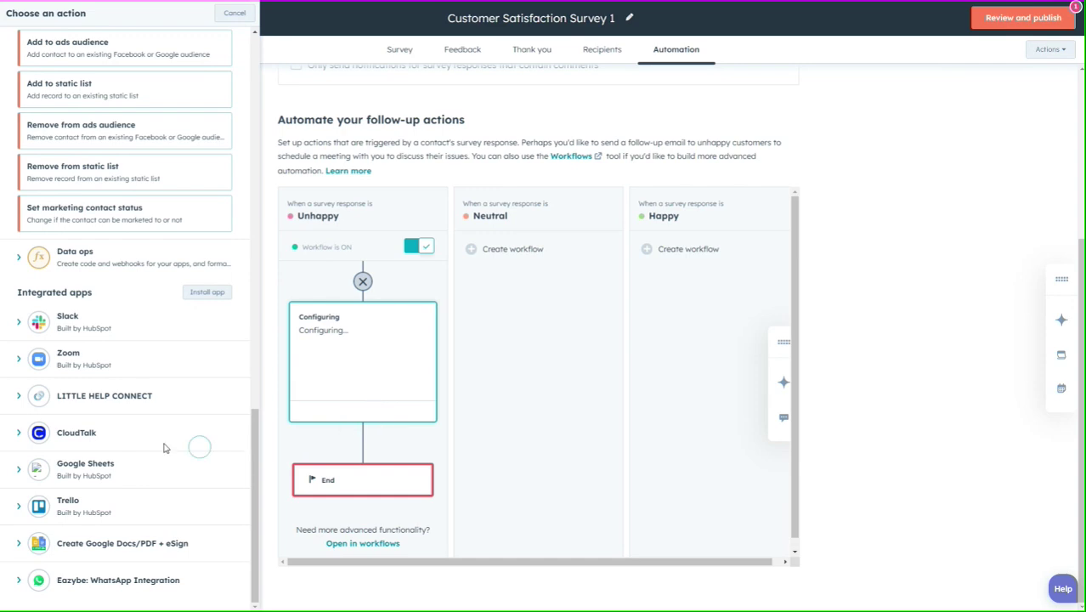
Check the Google Sheets actions available for the Unhappy workflow and close the action list without adding one.
left_click(20, 470)
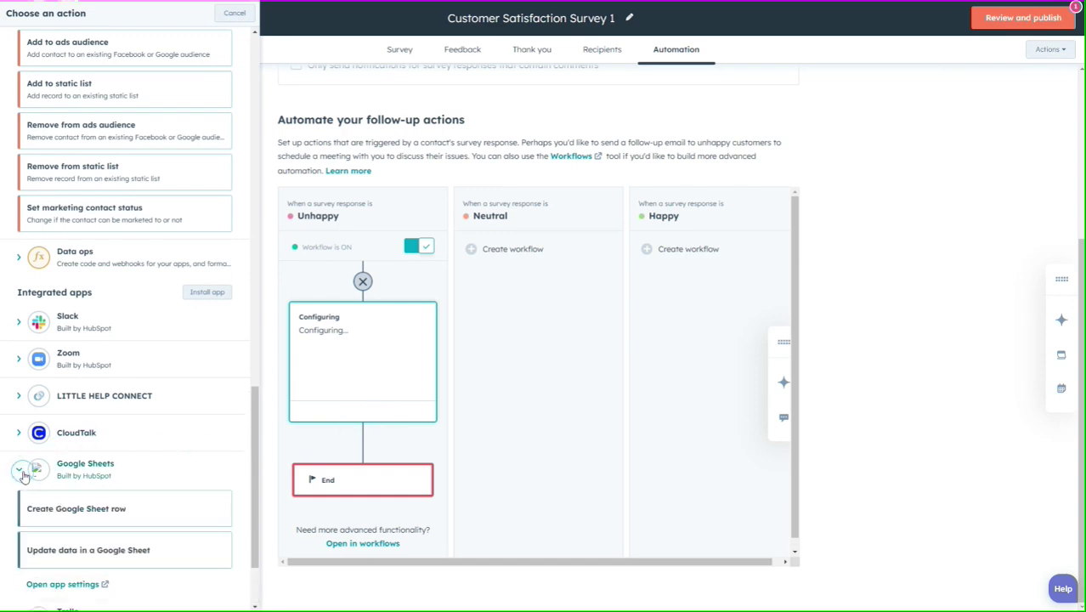
scroll(51, 457, "down", 2)
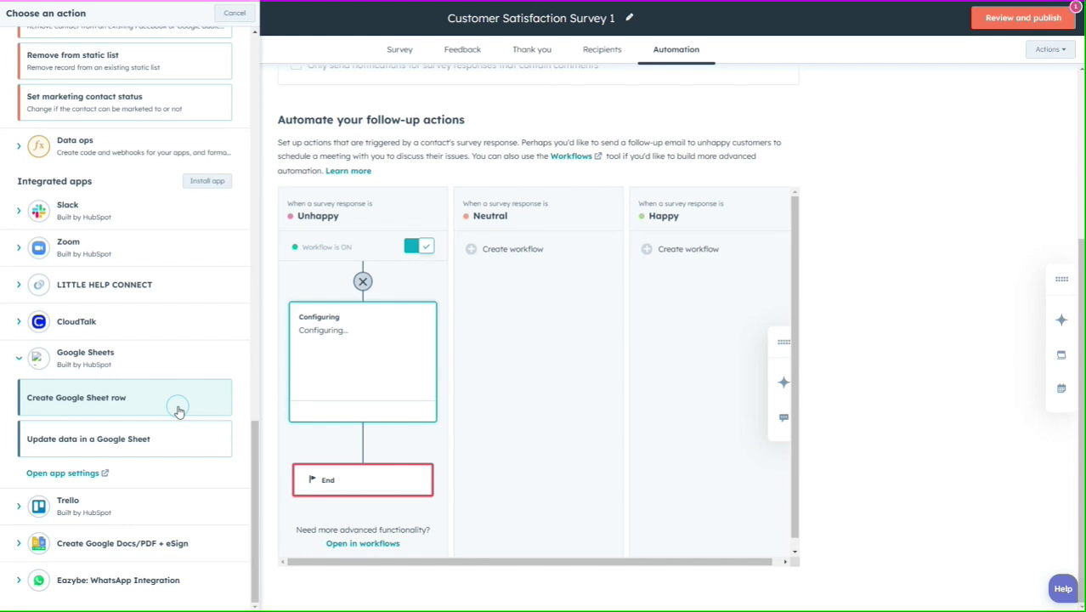
left_click(243, 15)
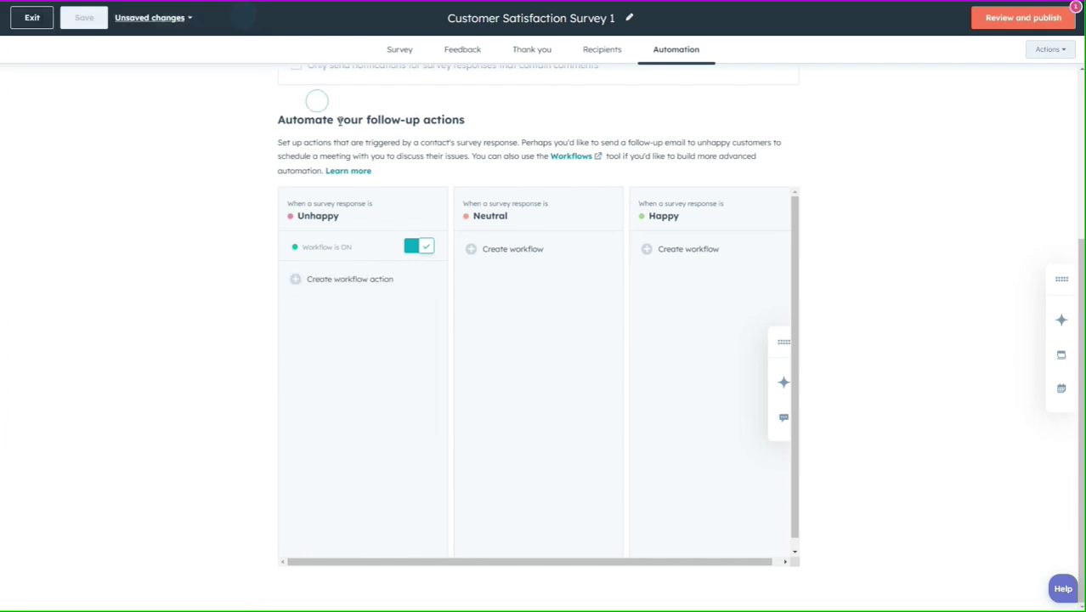
Check the survey's publishing summary for errors, recipients, delivery method, delay and notifications, and close it without publishing.
scroll(841, 153, "up", 2)
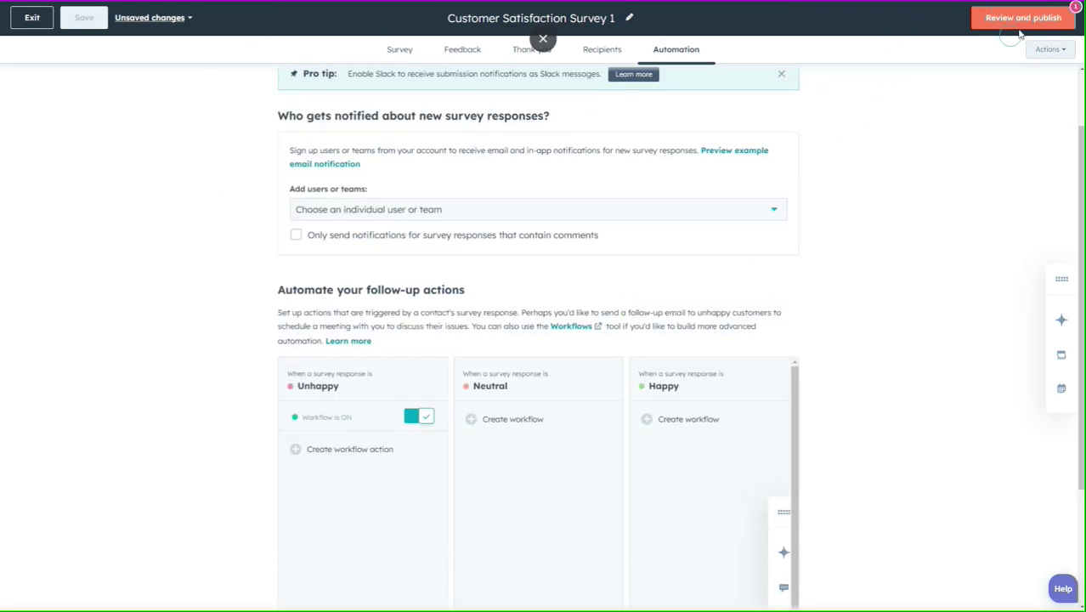
scroll(679, 112, "up", 1)
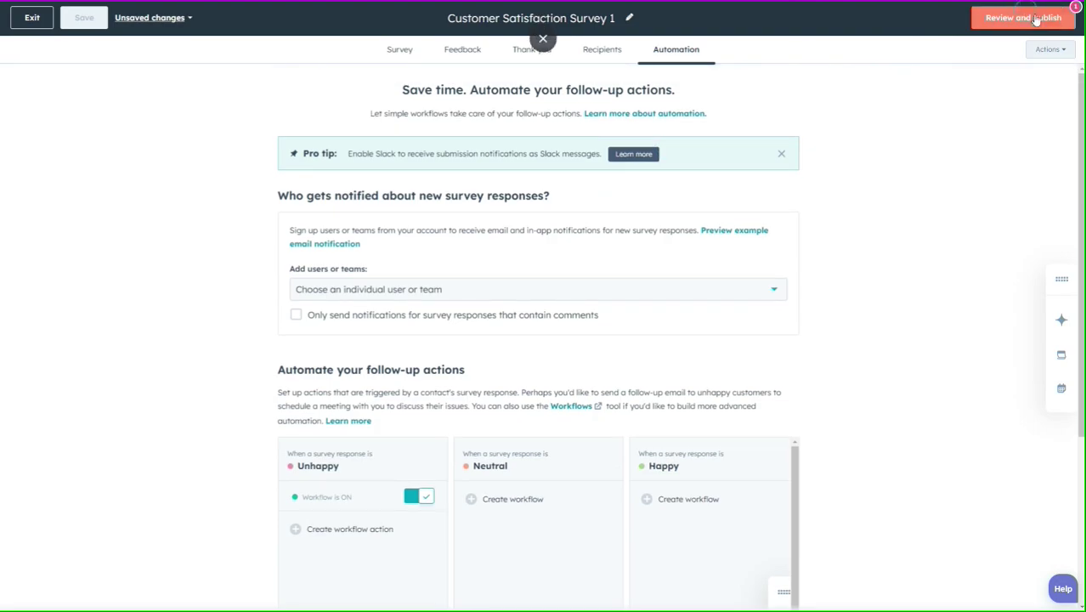
left_click(1032, 18)
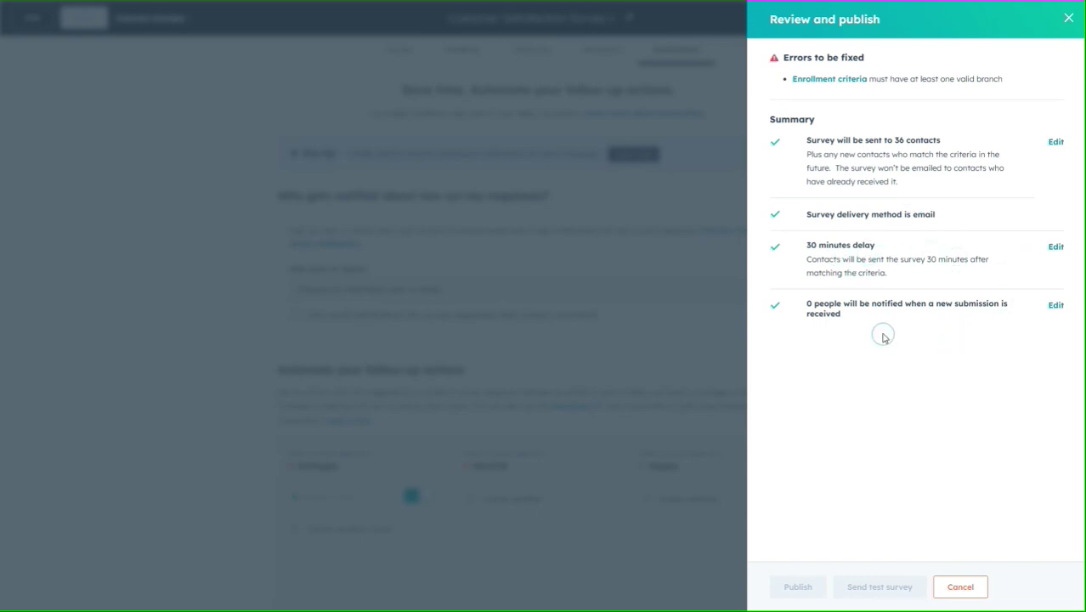
left_click(976, 596)
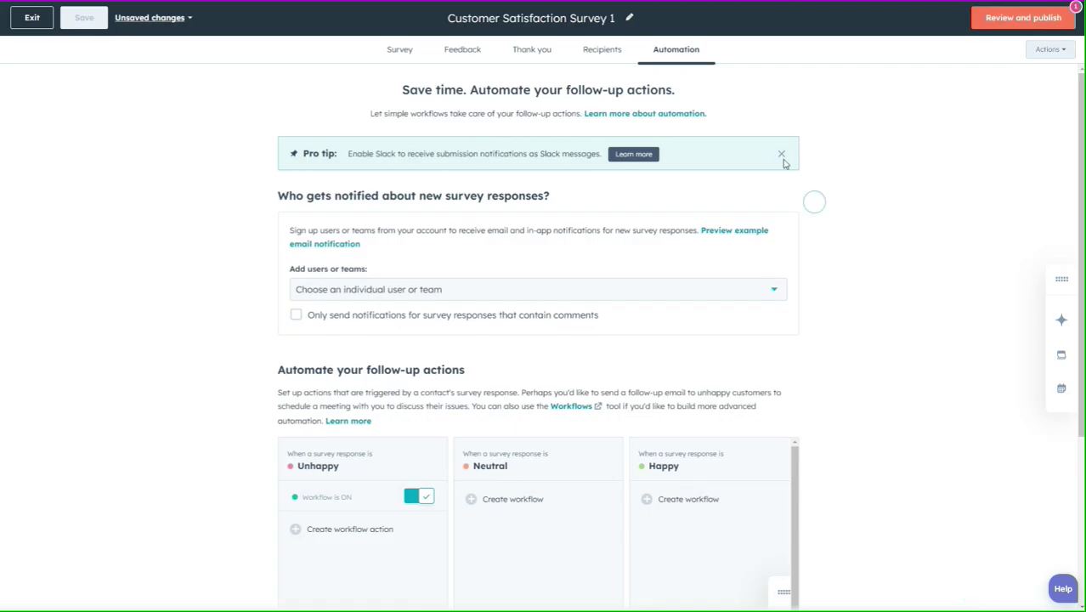
Look back over the survey's feedback question, email settings, and recipient and timing settings.
left_click(463, 51)
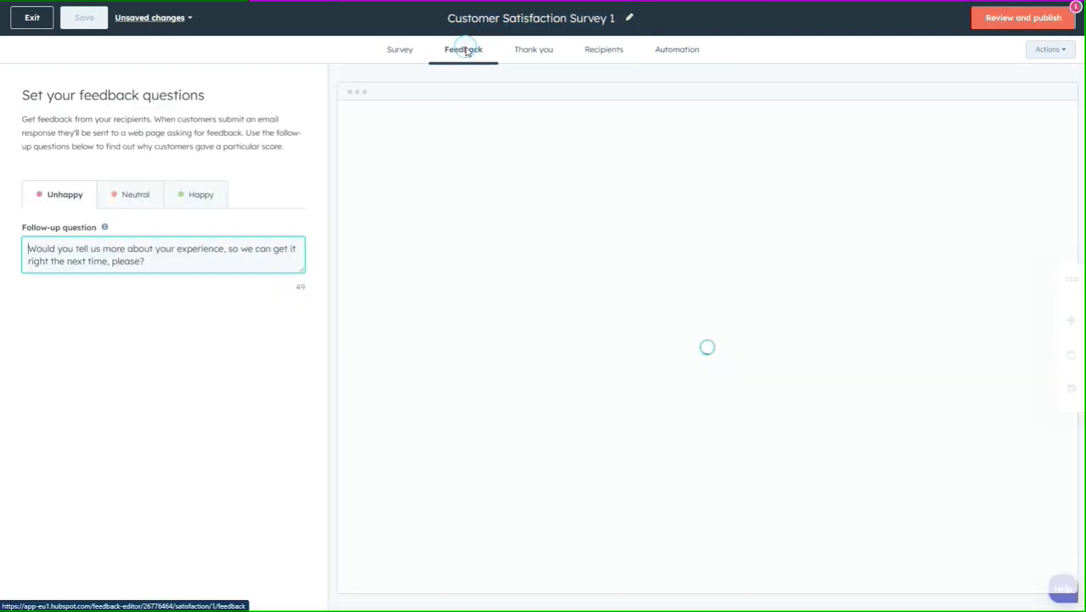
left_click(398, 51)
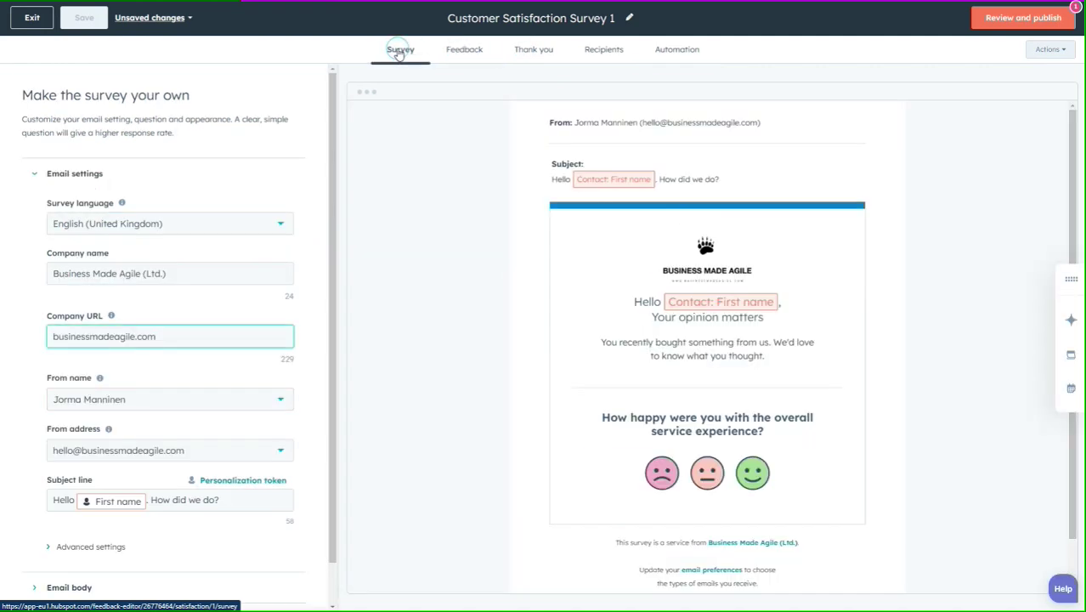
left_click(602, 50)
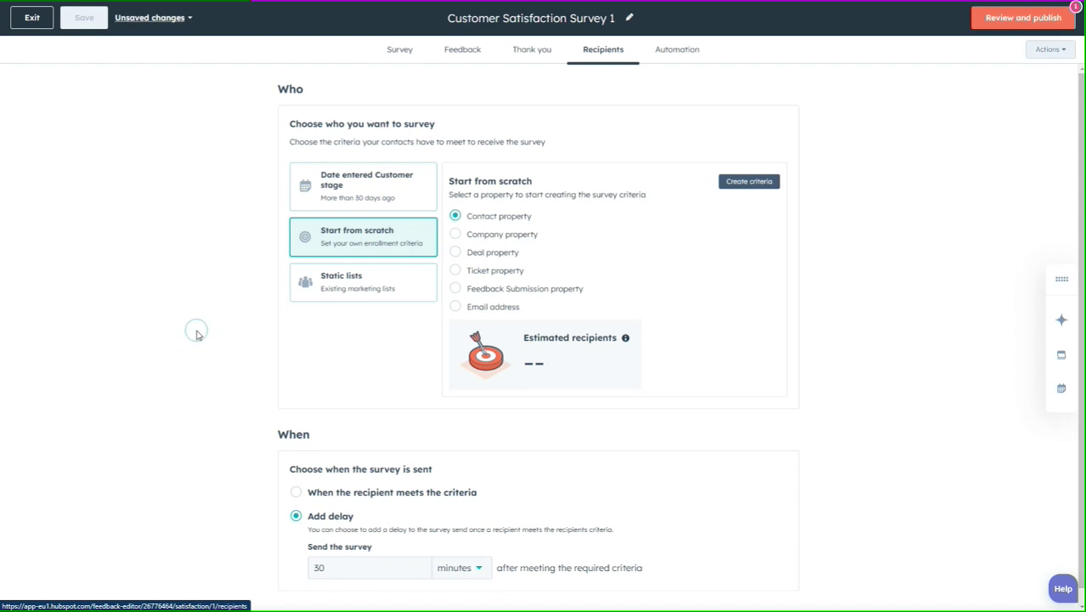
scroll(196, 333, "down", 1)
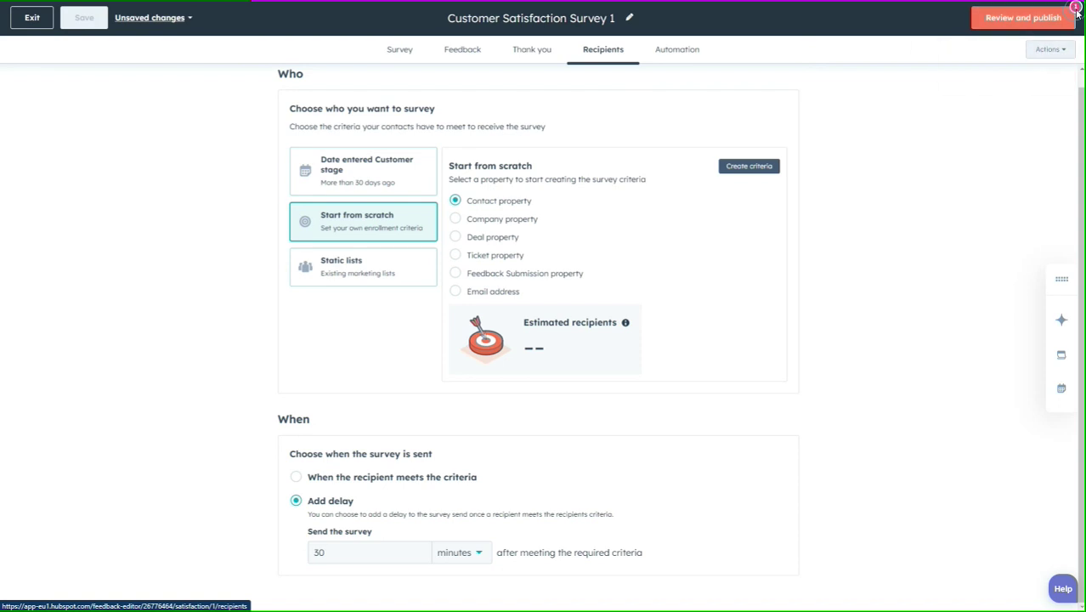
Exit the Customer Satisfaction Survey 1 editor with unsaved changes.
mouse_move(1053, 25)
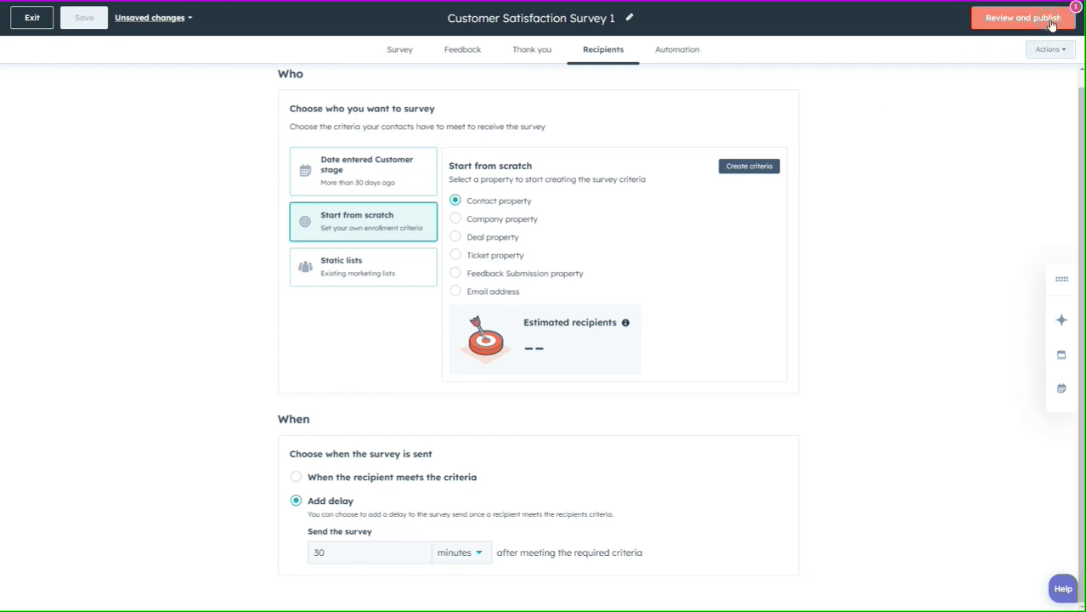
left_click(32, 18)
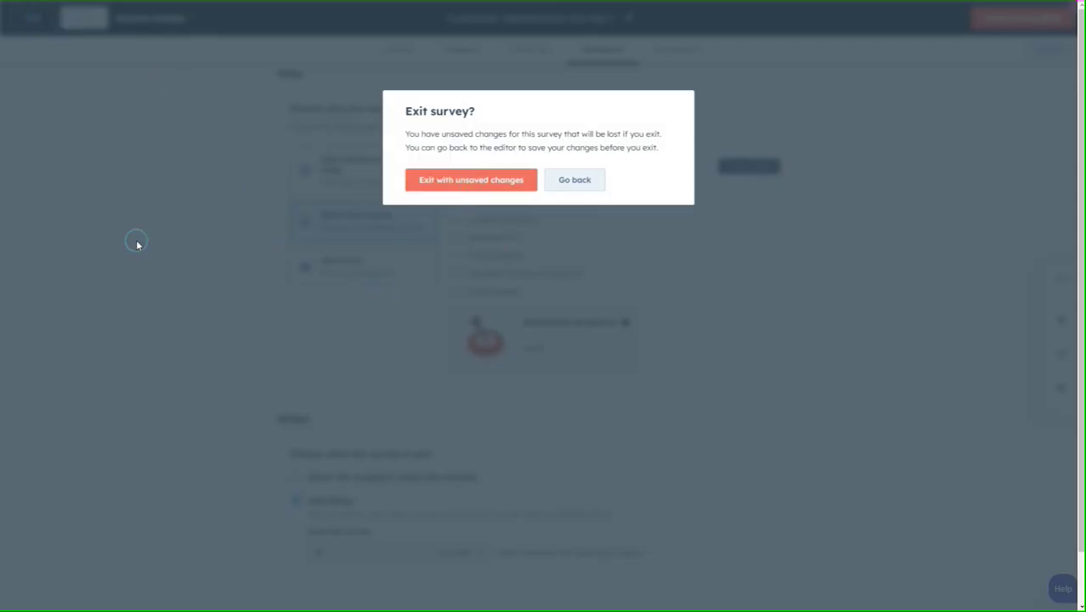
left_click(492, 181)
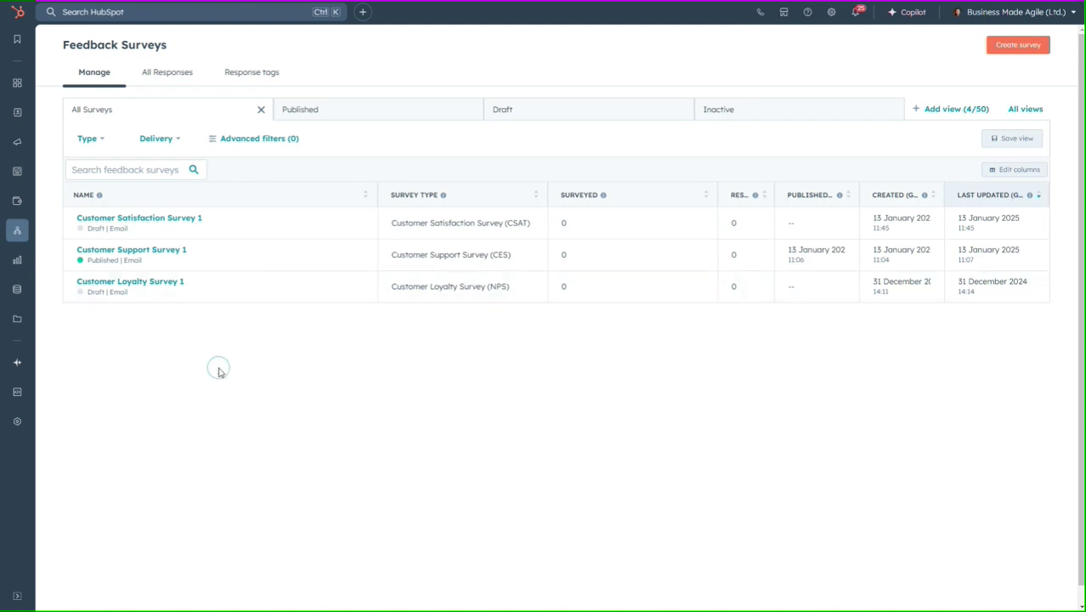
Start a new survey from the Custom survey template and bring up its delivery method options.
left_click(1026, 51)
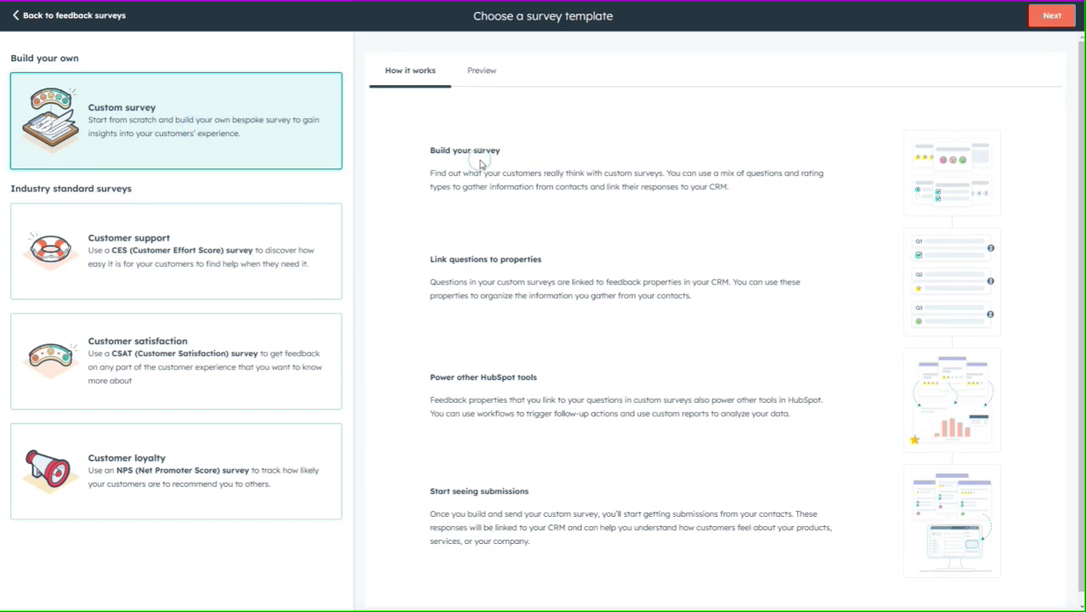
scroll(487, 240, "down", 1)
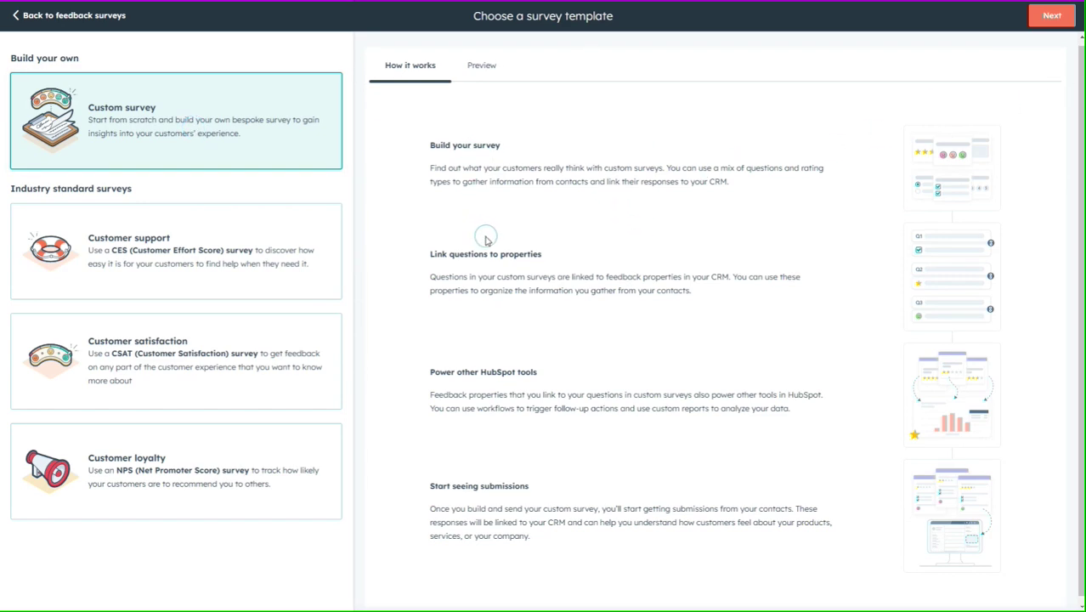
left_click(1053, 15)
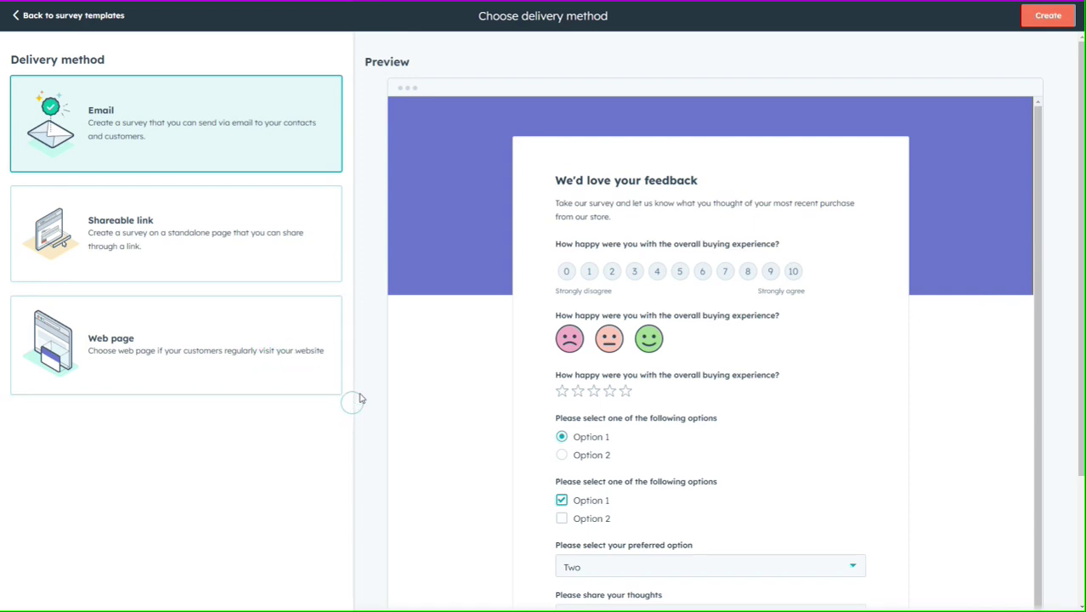
Examine the question types in the custom survey's email preview, including the preferred-option choices, and return to the feedback surveys list without creating it.
scroll(482, 389, "down", 1)
scroll(482, 389, "down", 3)
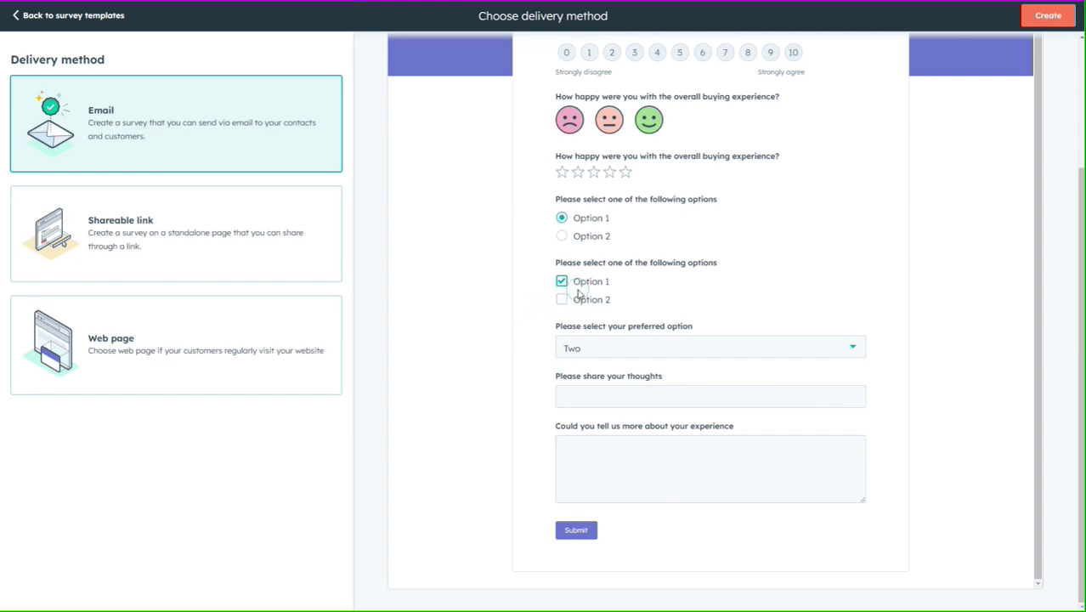
left_click(850, 349)
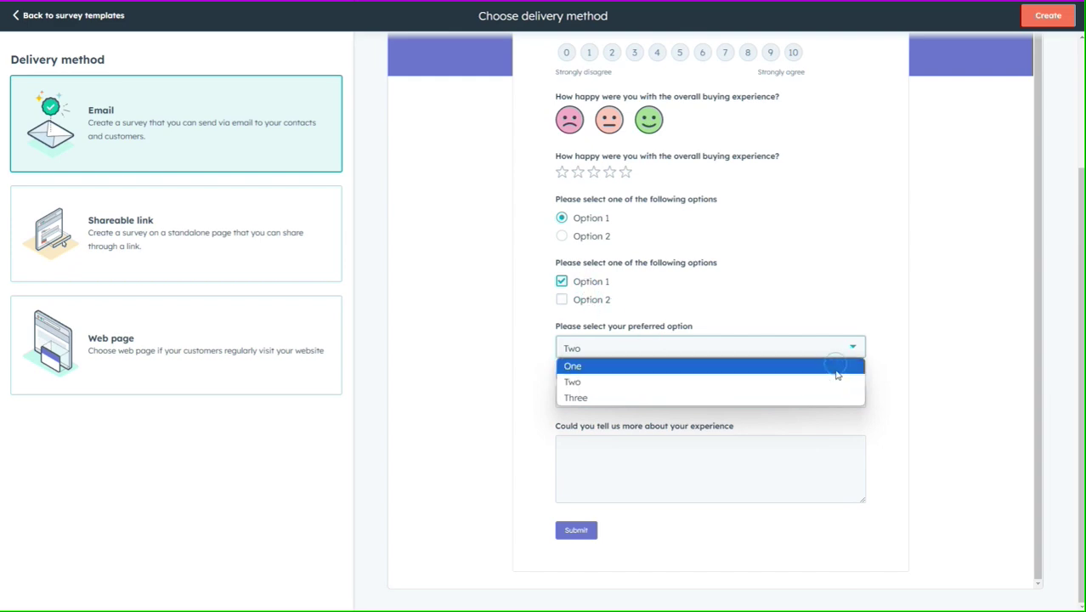
left_click(868, 292)
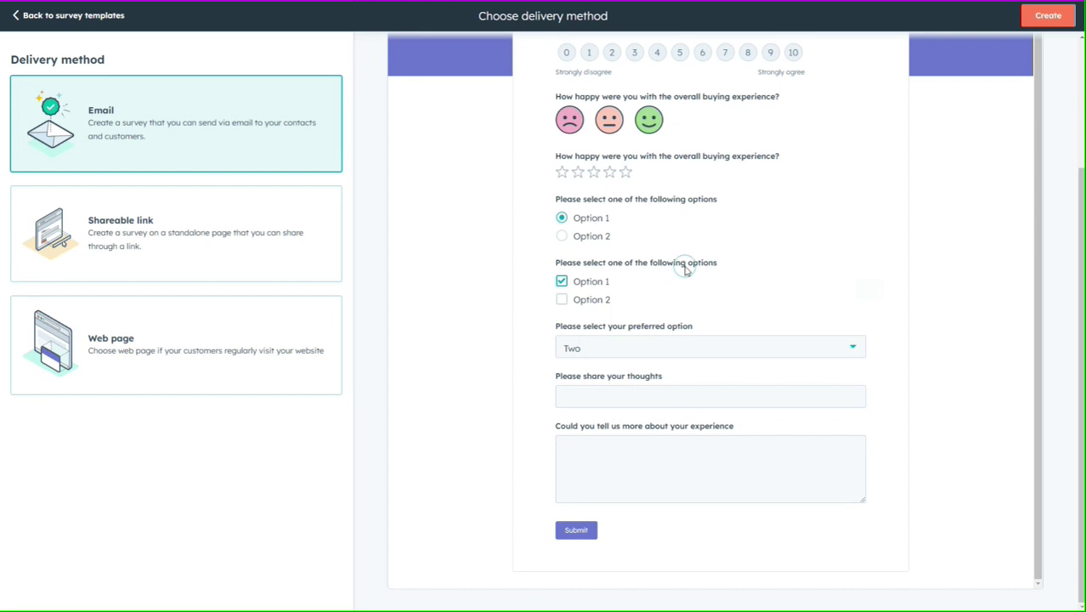
scroll(595, 280, "up", 3)
scroll(633, 270, "up", 1)
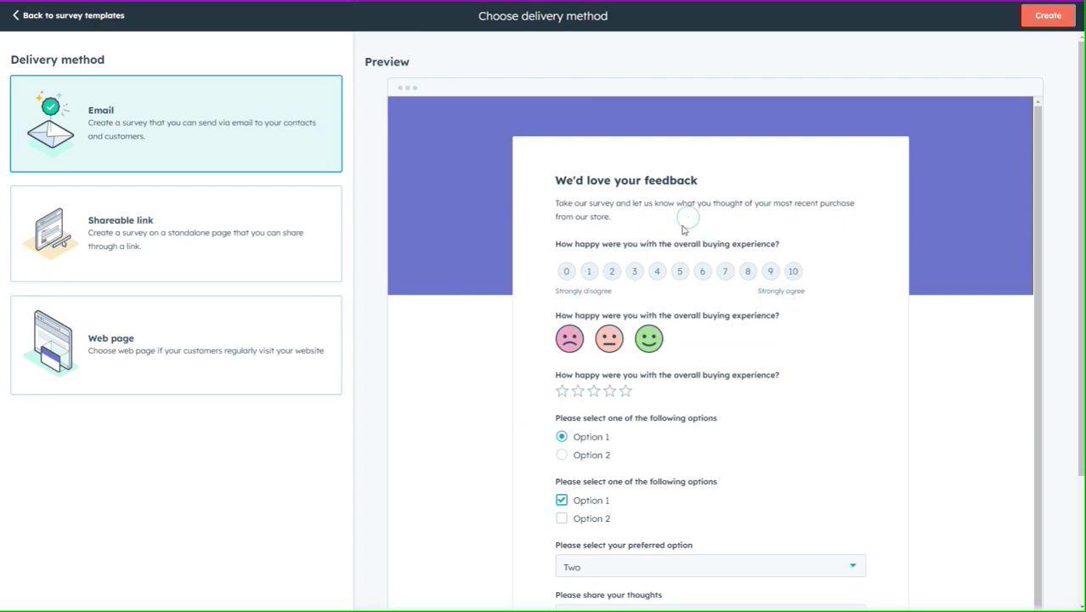
scroll(654, 252, "down", 4)
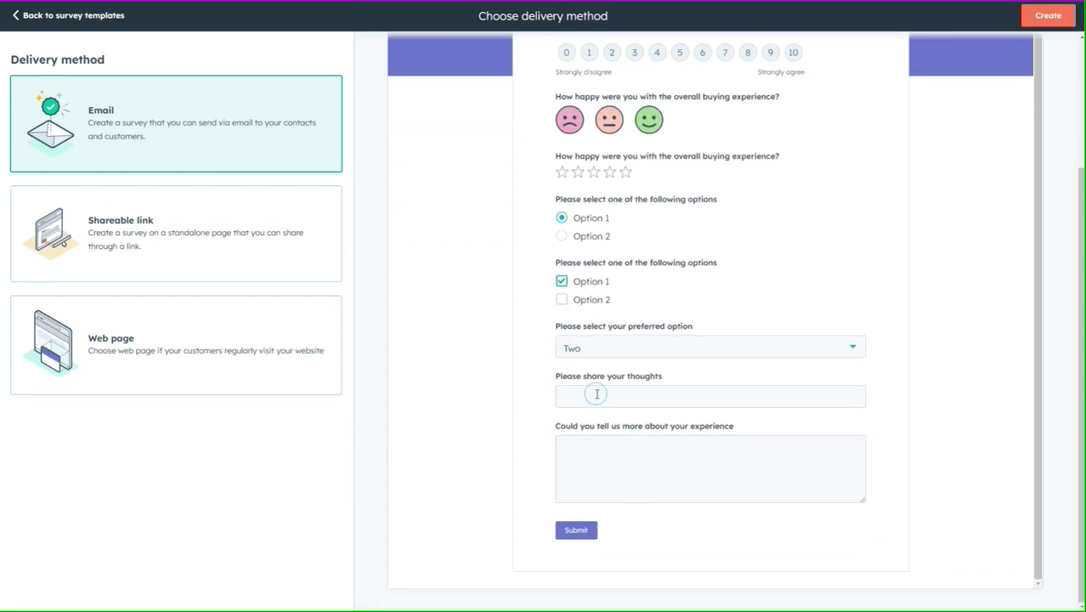
scroll(605, 392, "up", 4)
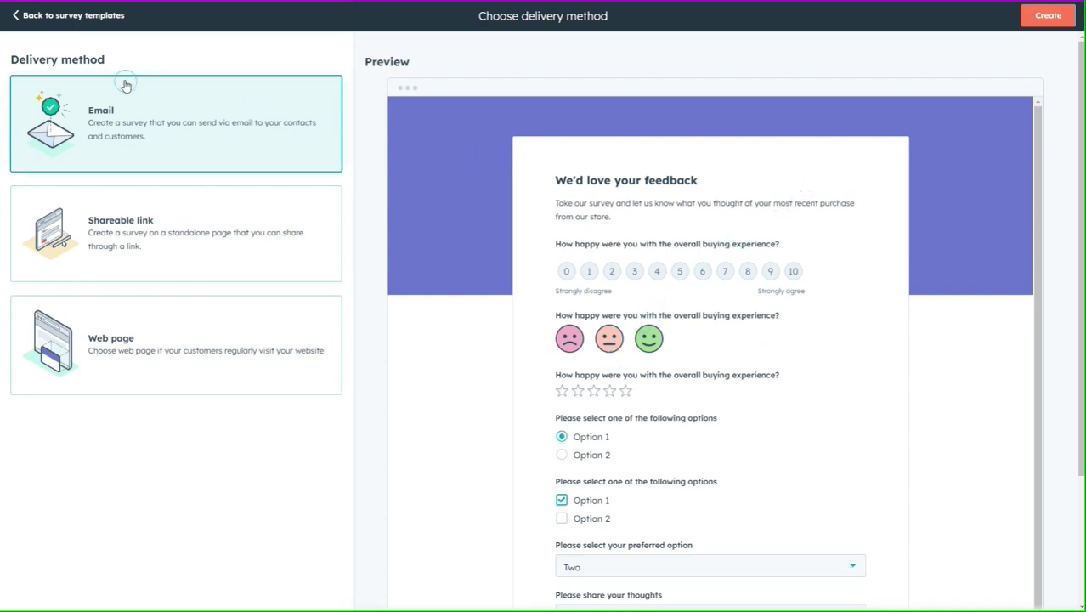
left_click(28, 17)
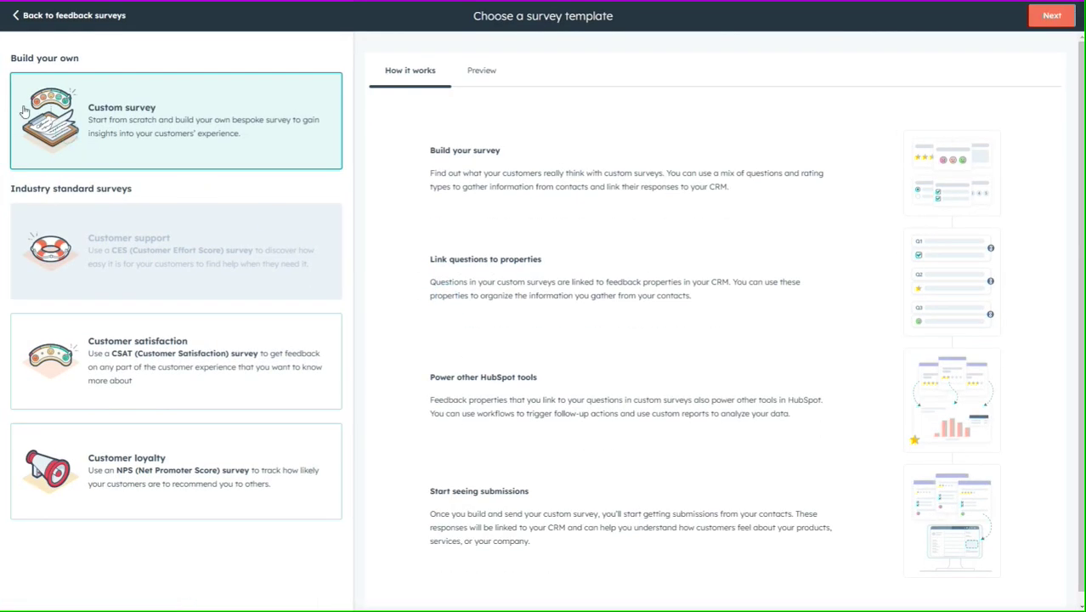
left_click(34, 17)
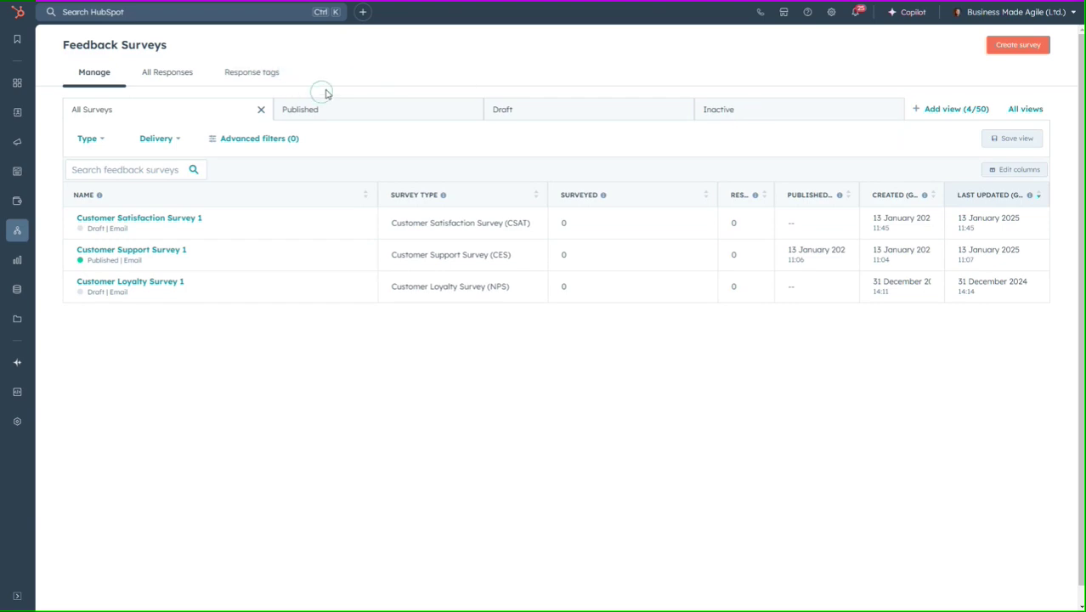
Check the collected survey responses and the response tags, and return to the list of all surveys.
left_click(174, 77)
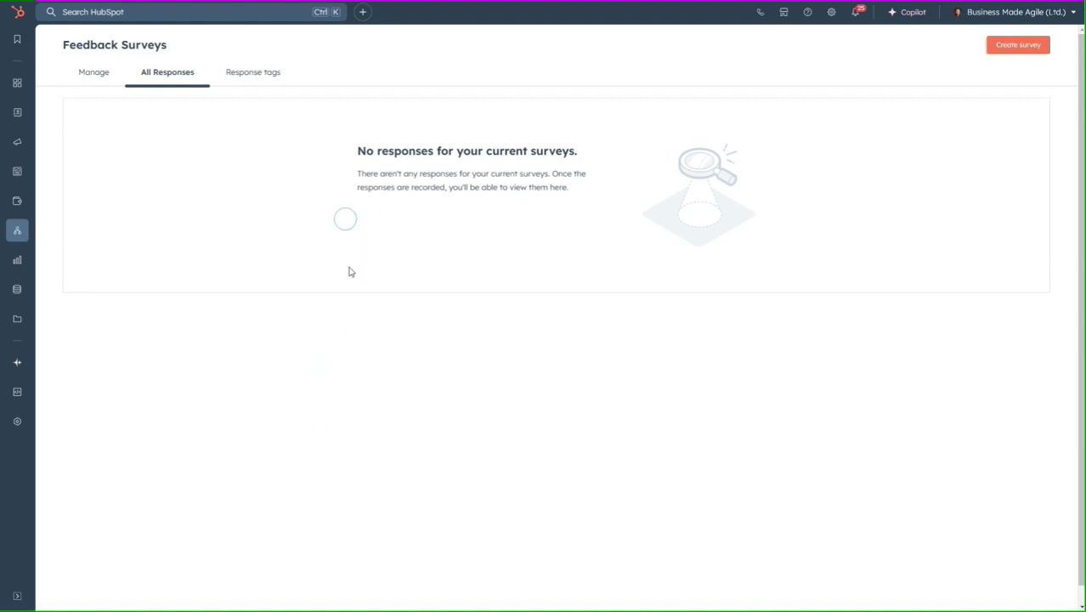
left_click(243, 75)
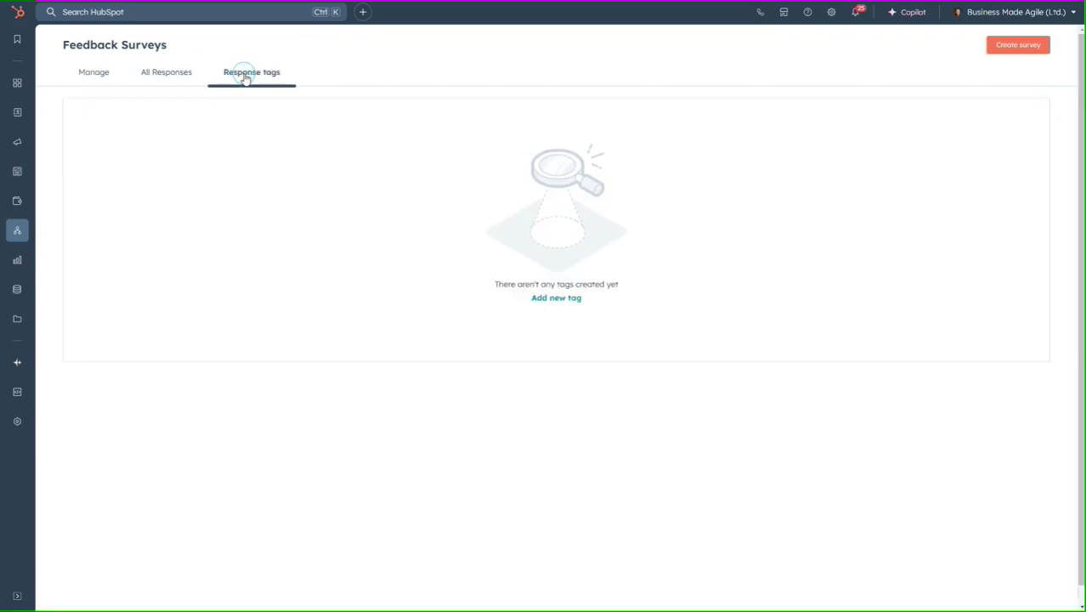
left_click(93, 75)
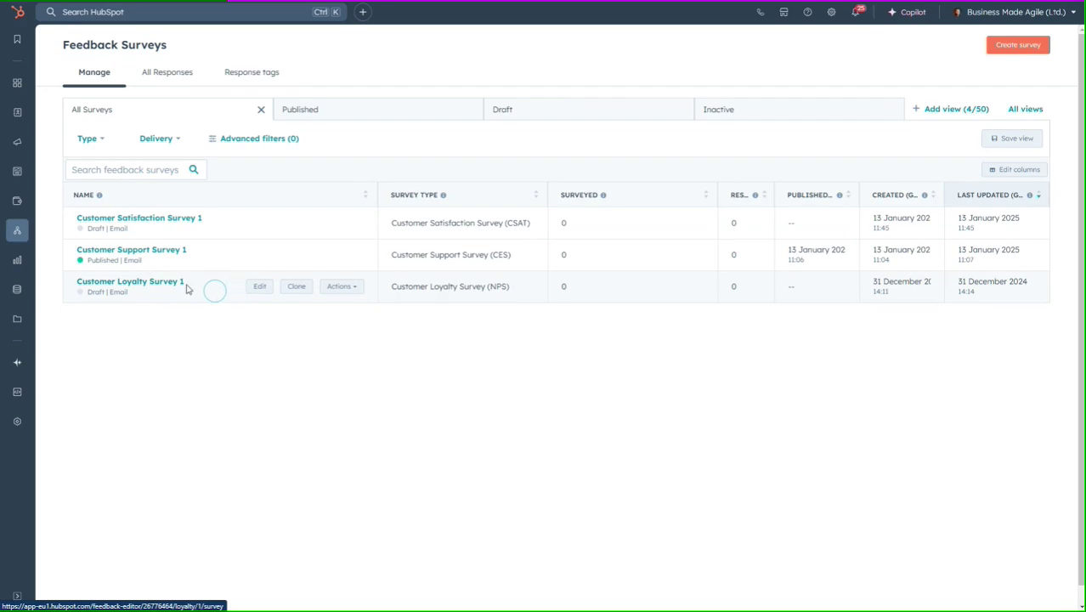
Look over the email settings and preview of Customer Loyalty Survey 1, and exit its editor without changes.
left_click(163, 282)
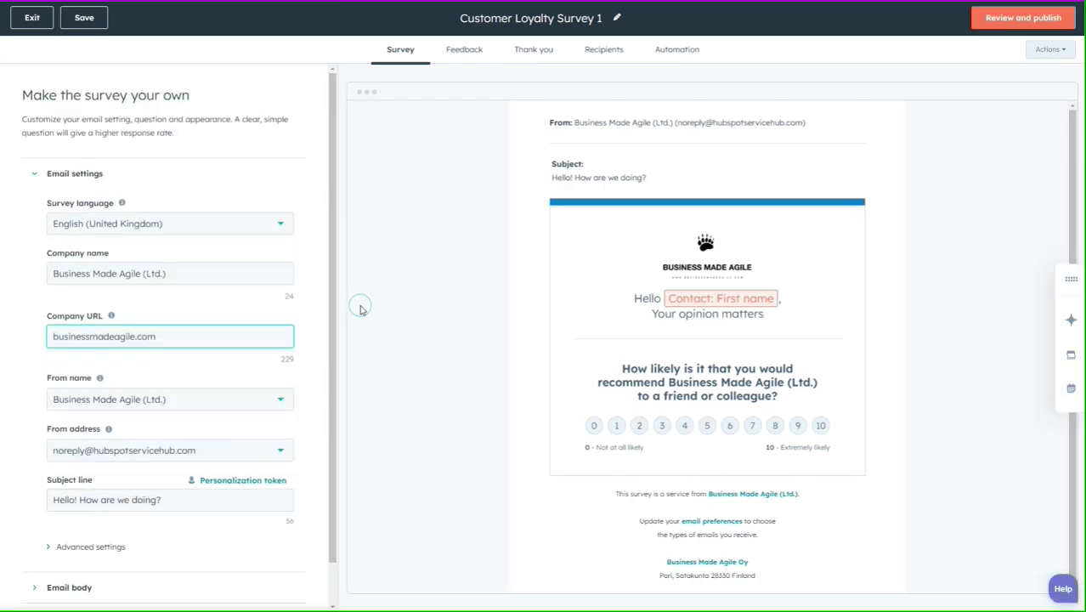
scroll(194, 361, "down", 1)
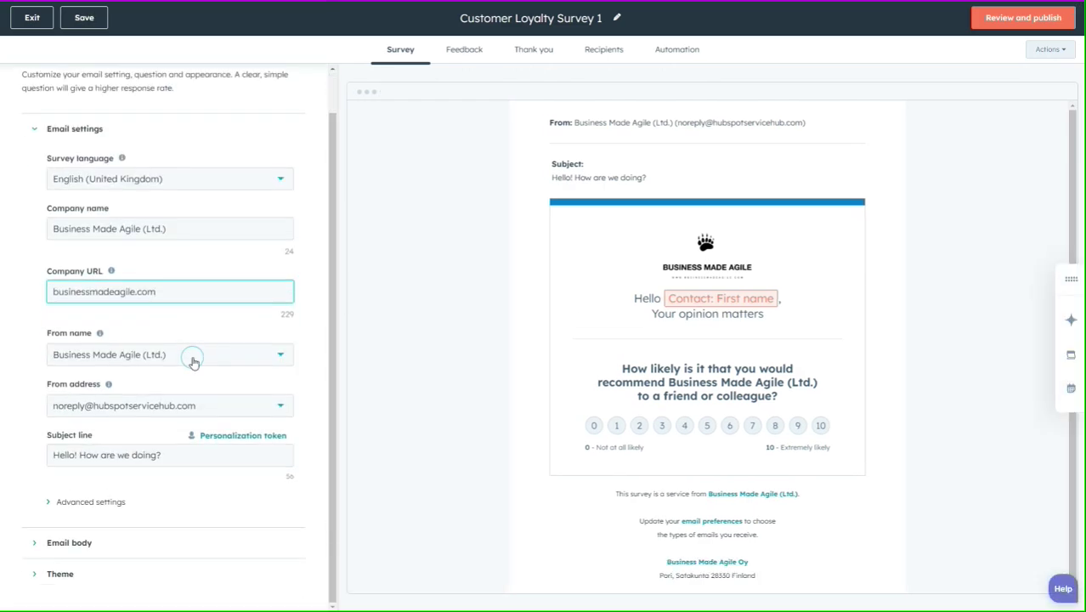
scroll(193, 362, "up", 1)
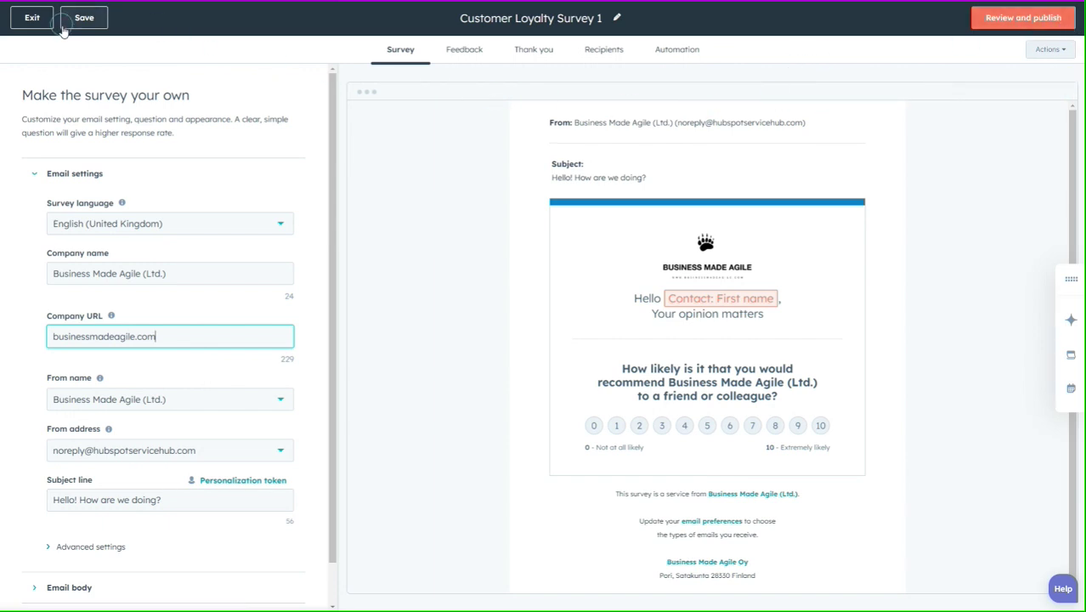
left_click(34, 17)
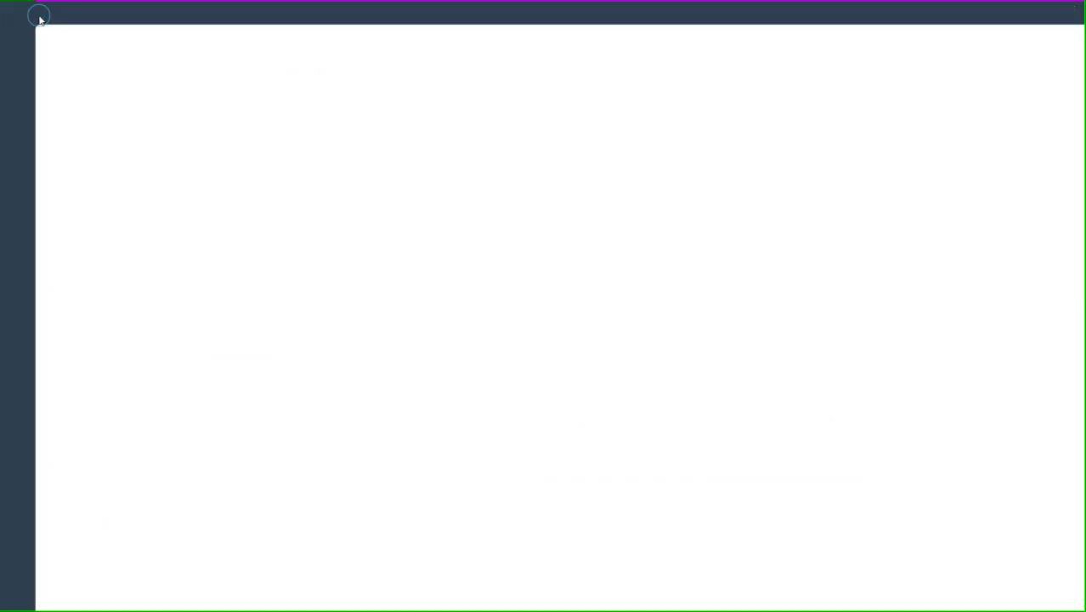